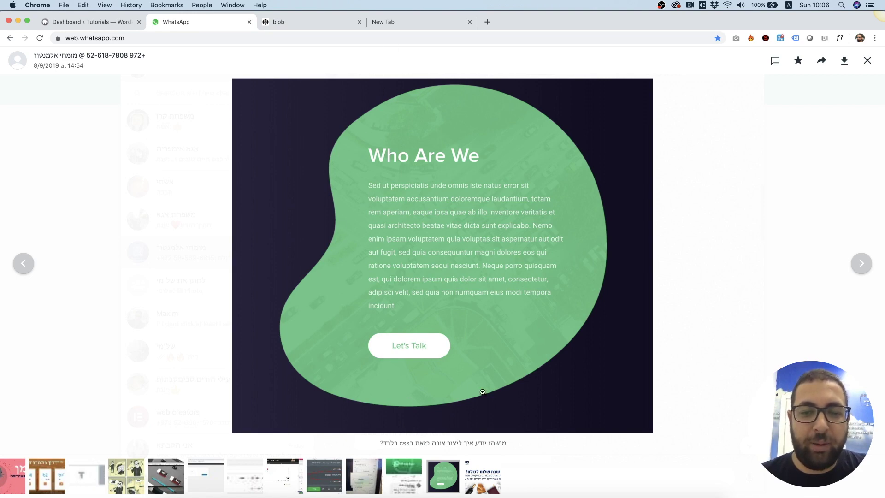
# Step: Search the web for 'blob maker' in a new tab and open the Blobmaker site
pyautogui.click(394, 24)
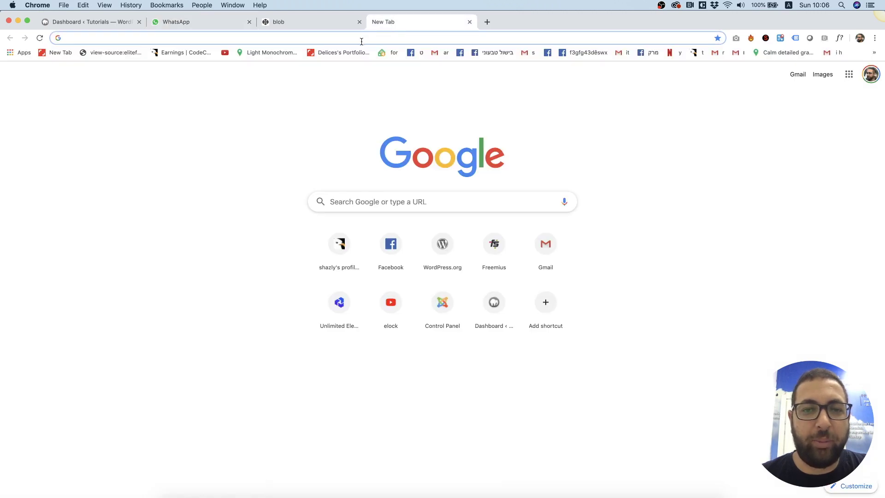
pyautogui.write('blob ')
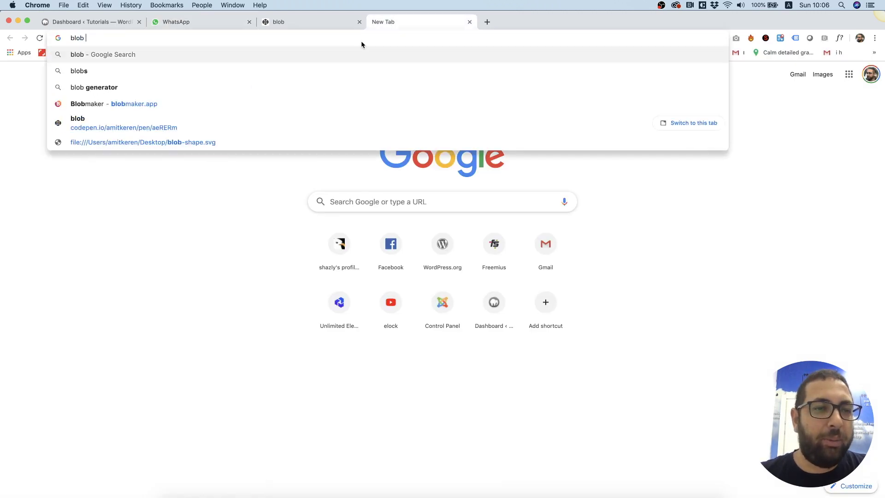
pyautogui.write('maker')
pyautogui.press('Return')
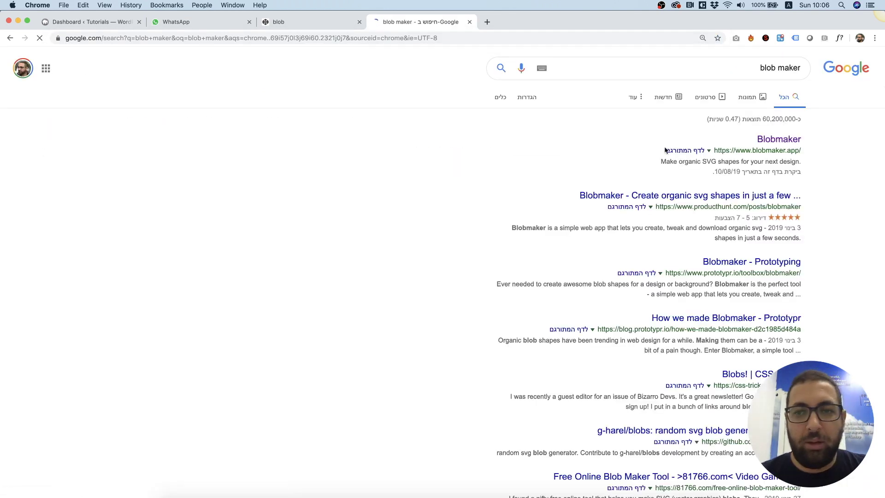
pyautogui.click(775, 150)
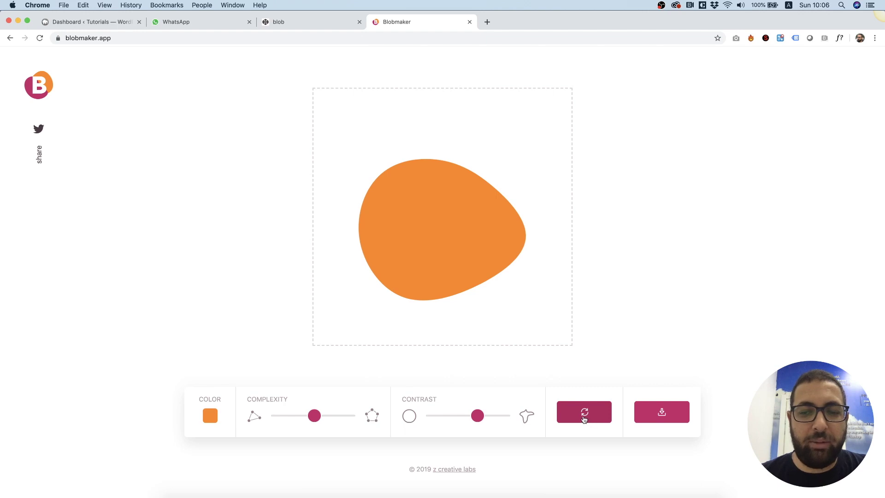
# Step: Regenerate the blob several times, then nudge complexity and contrast slightly higher
pyautogui.click(584, 412)
pyautogui.click(584, 412)
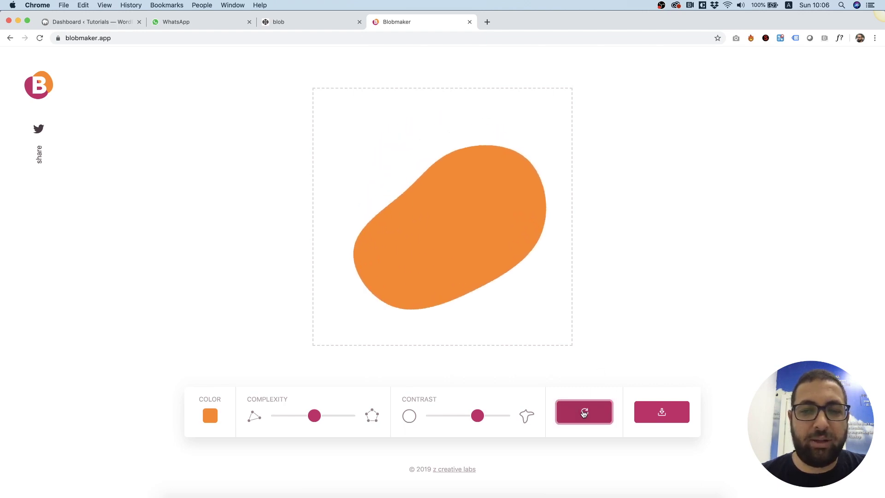
pyautogui.click(583, 412)
pyautogui.click(584, 412)
pyautogui.click(584, 412)
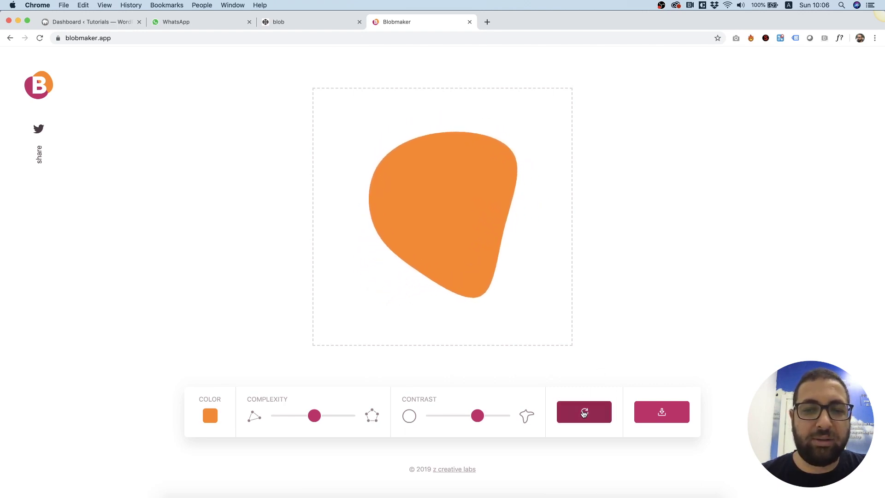
pyautogui.click(584, 412)
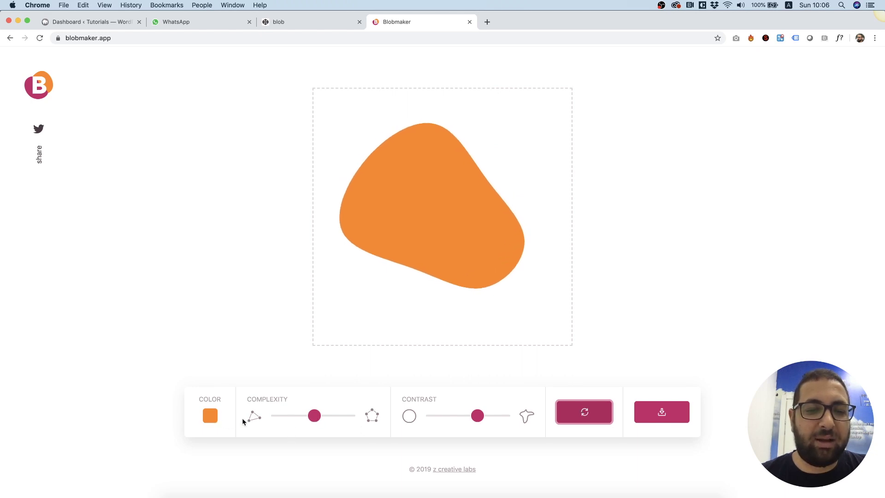
pyautogui.moveTo(313, 416); pyautogui.dragTo(325, 419)
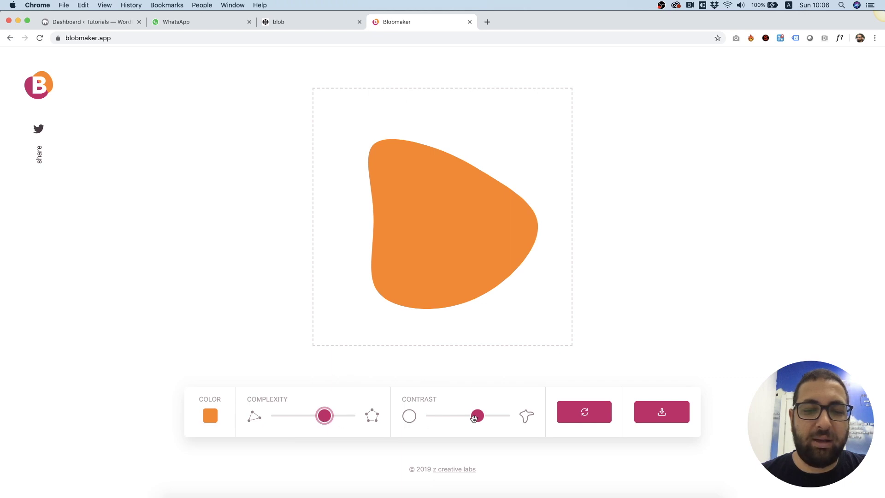
pyautogui.moveTo(477, 416)
pyautogui.mouseDown()
pyautogui.moveTo(486, 416)
pyautogui.moveTo(469, 416)
pyautogui.moveTo(486, 416)
pyautogui.mouseUp()
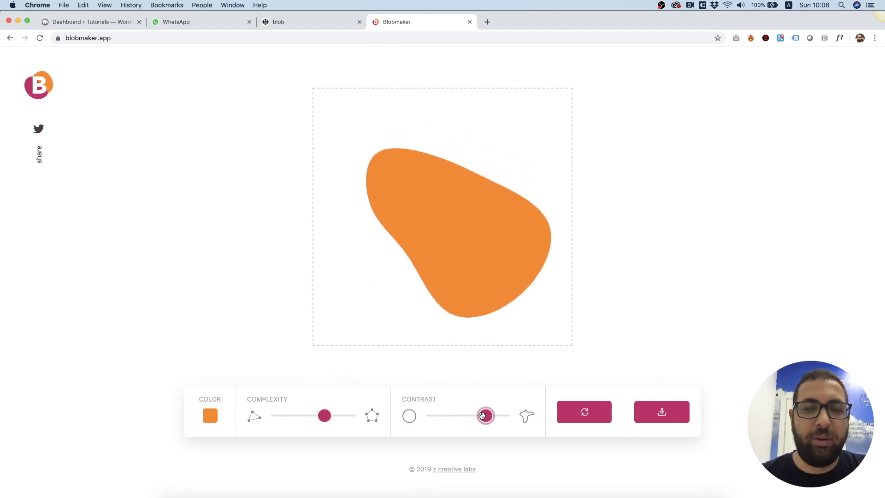
# Step: Keep regenerating shapes, then push complexity further up for a lumpier blob
pyautogui.click(576, 418)
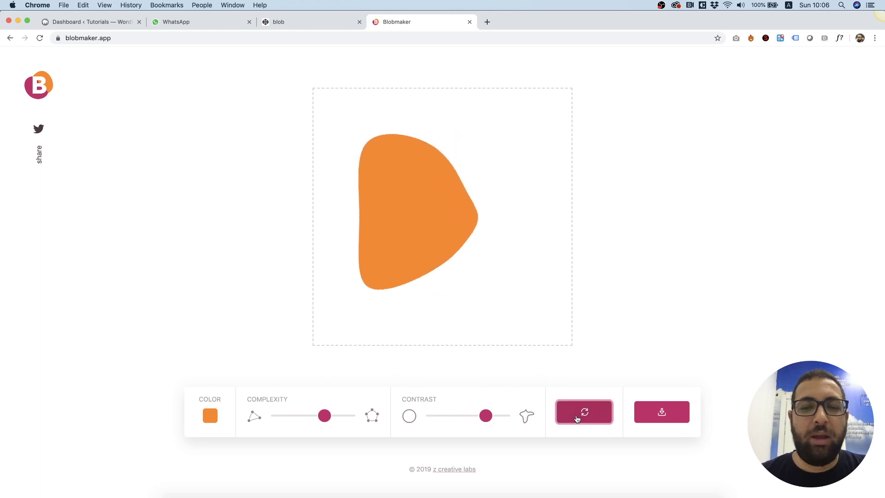
pyautogui.click(576, 418)
pyautogui.click(577, 418)
pyautogui.click(577, 418)
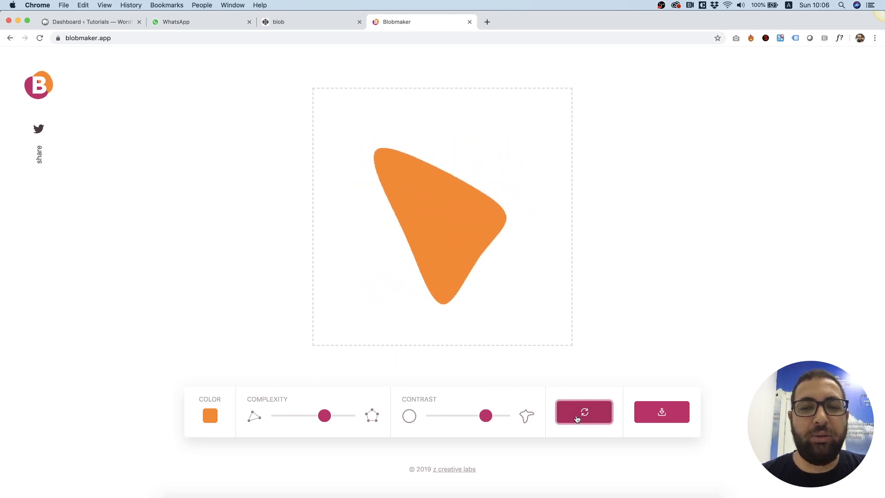
pyautogui.click(576, 418)
pyautogui.click(577, 418)
pyautogui.click(577, 418)
pyautogui.click(577, 419)
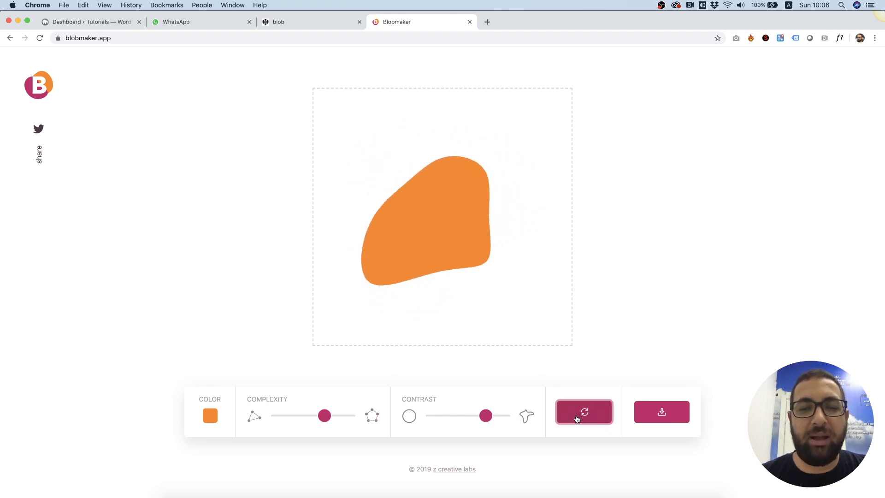
pyautogui.click(576, 419)
pyautogui.click(576, 418)
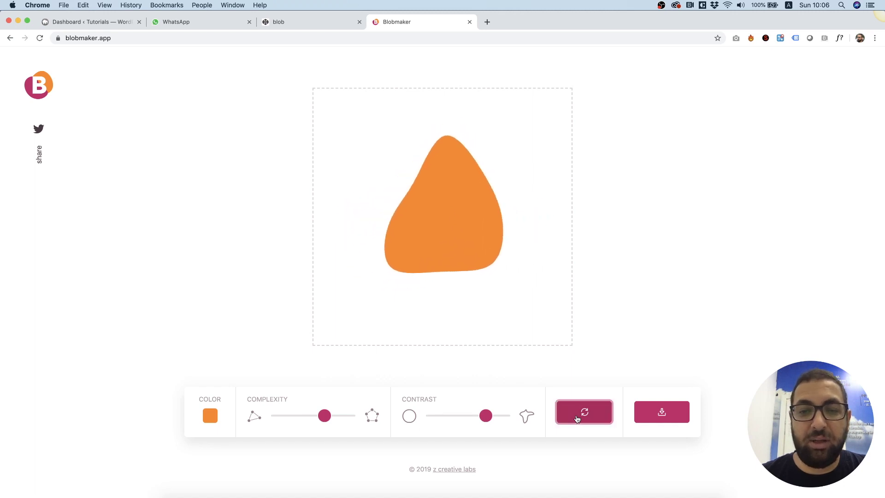
pyautogui.click(577, 418)
pyautogui.click(576, 418)
pyautogui.click(576, 418)
pyautogui.click(577, 418)
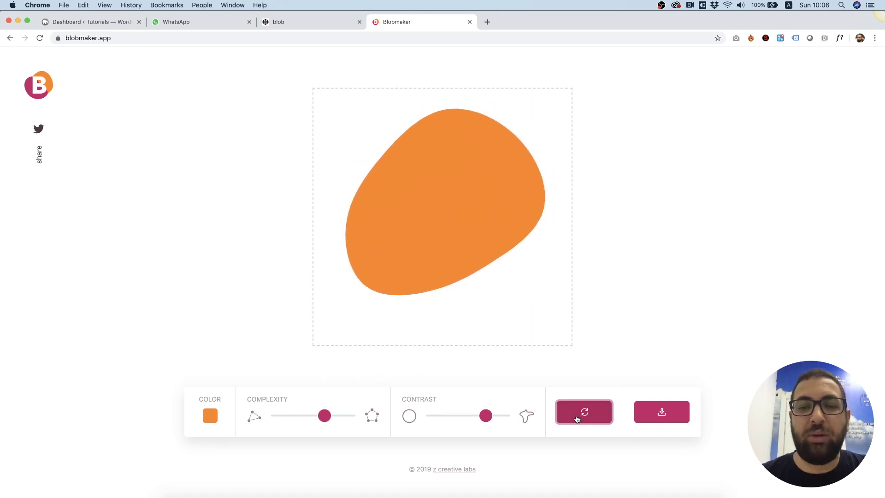
pyautogui.click(576, 418)
pyautogui.moveTo(324, 415); pyautogui.dragTo(349, 416)
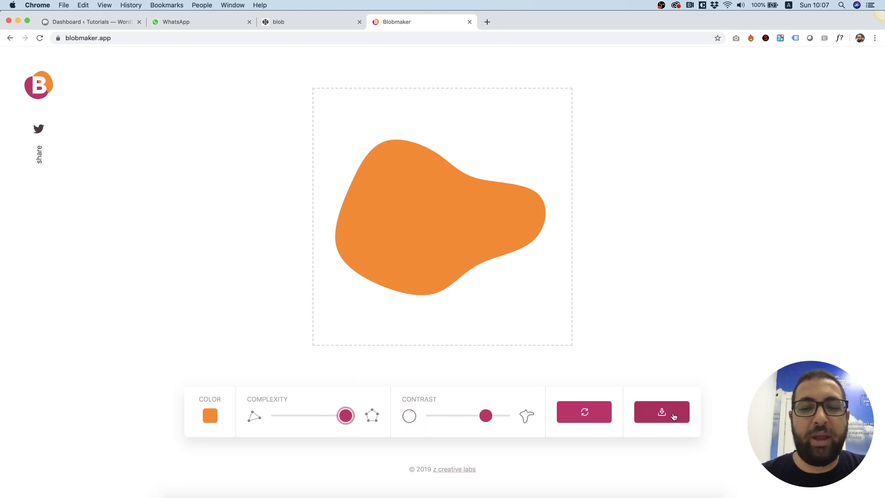
# Step: Download the blob as an SVG file and reveal it in Finder
pyautogui.click(665, 416)
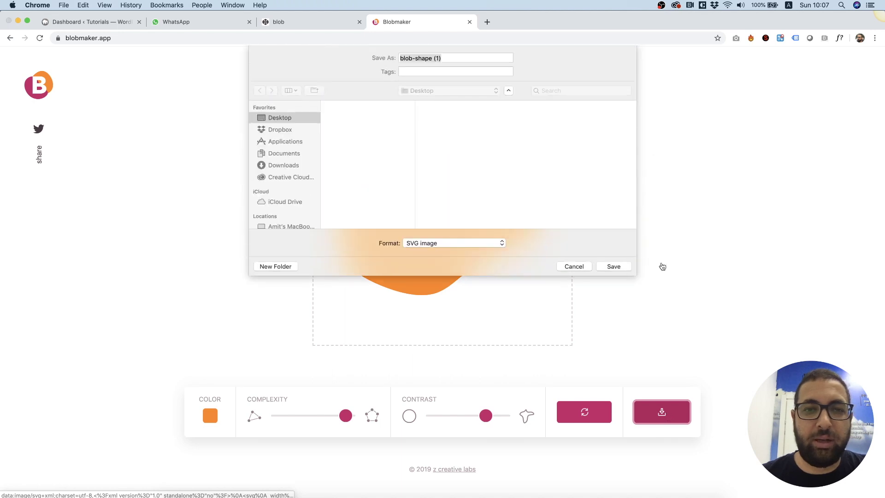
pyautogui.press('Return')
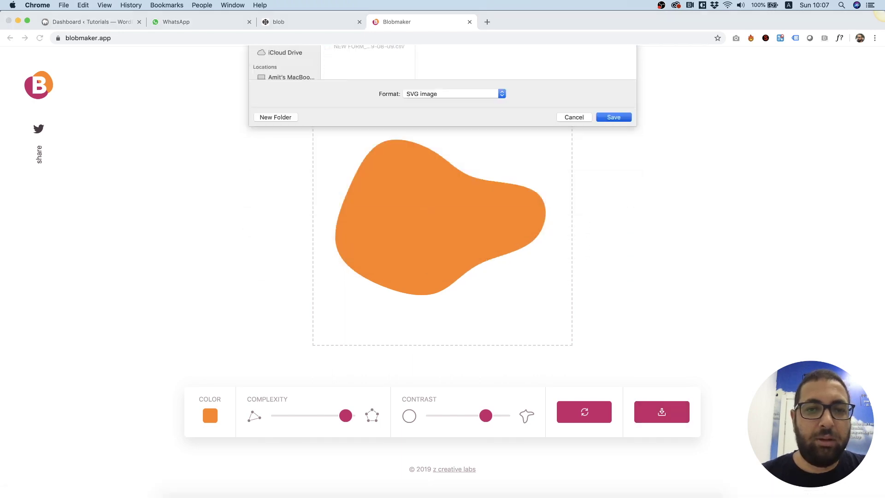
pyautogui.click(95, 490)
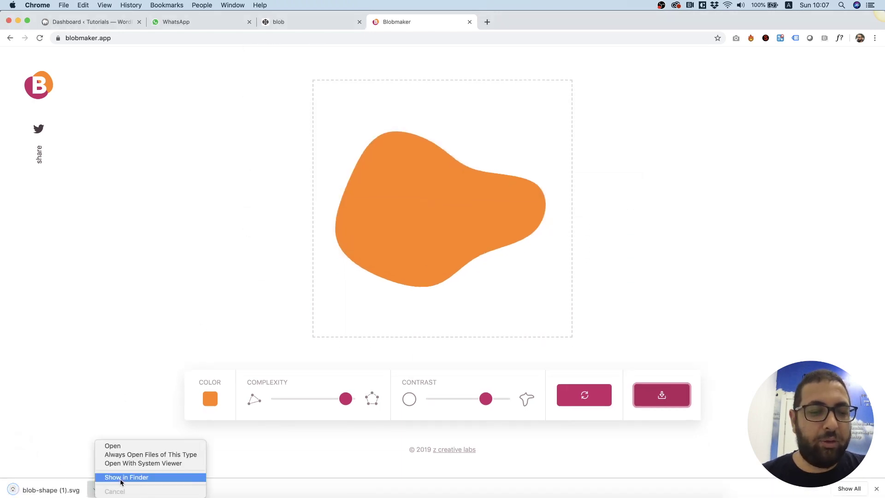
pyautogui.click(123, 477)
# Step: Open blob-shape (1).svg in Adobe Illustrator
pyautogui.rightClick(489, 164)
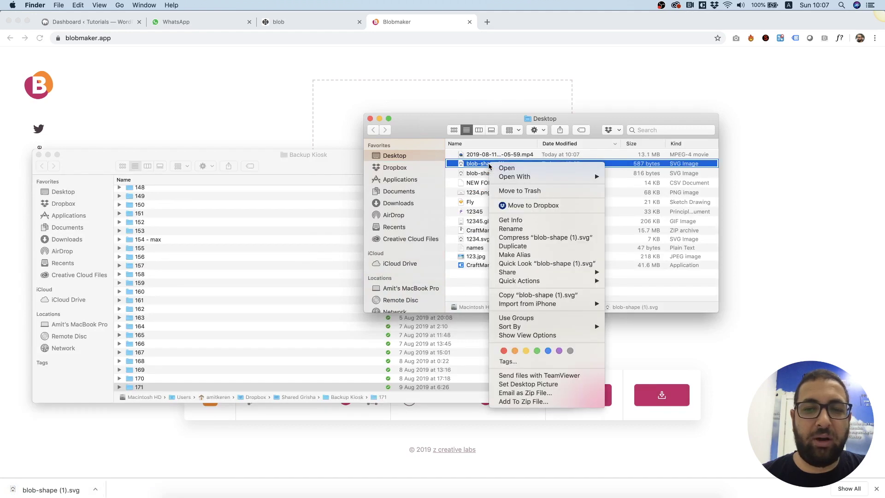
pyautogui.moveTo(524, 178)
pyautogui.click(658, 181)
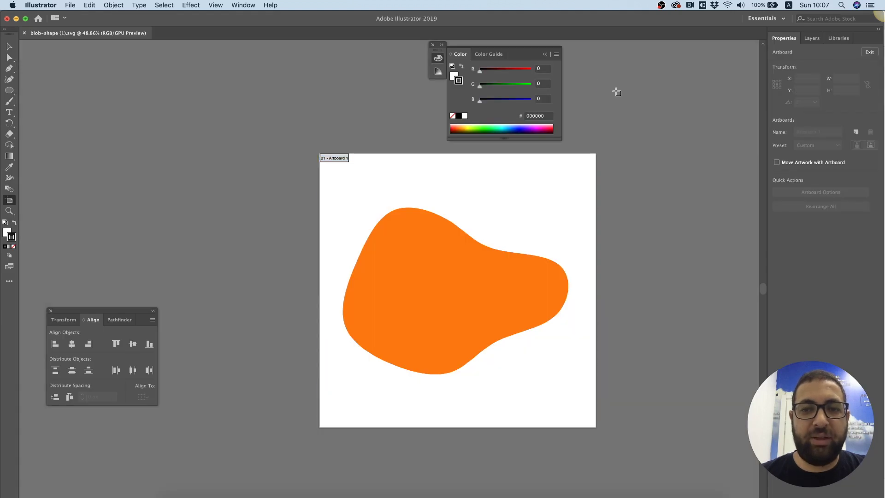
# Step: Fit the artboard to the blob's artwork bounds (about 489 × 365 px) and save the SVG
pyautogui.click(10, 46)
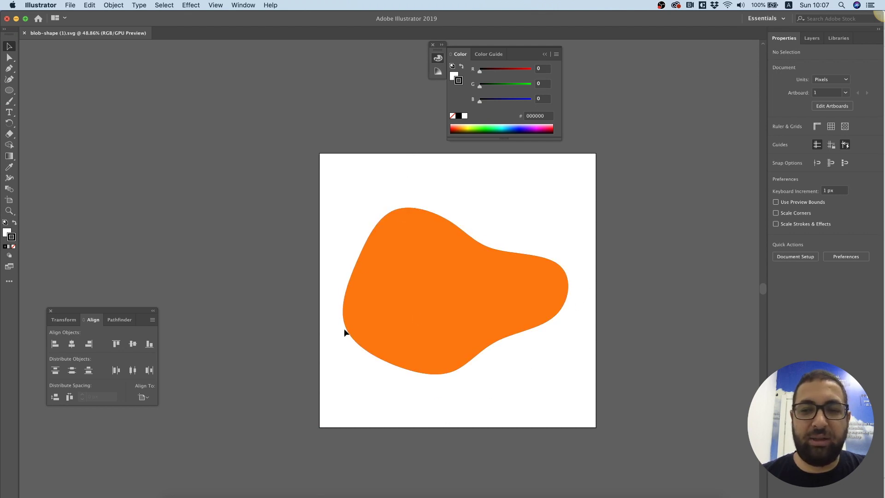
pyautogui.click(791, 258)
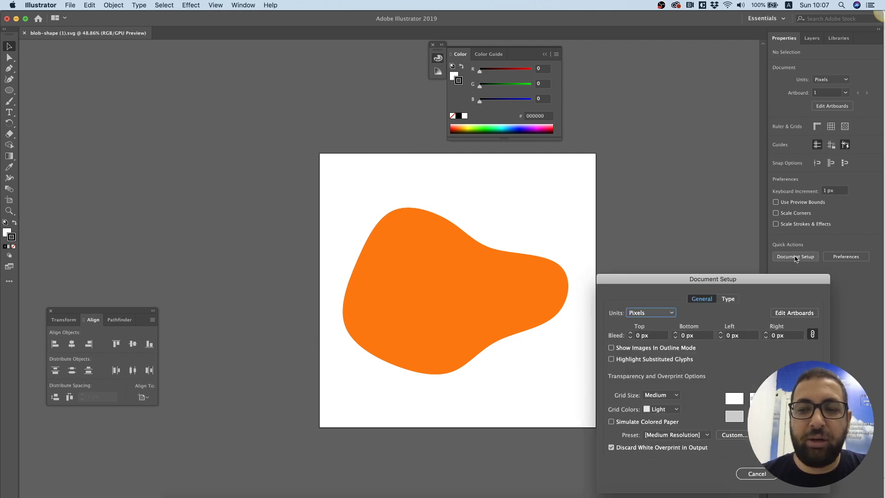
pyautogui.click(782, 314)
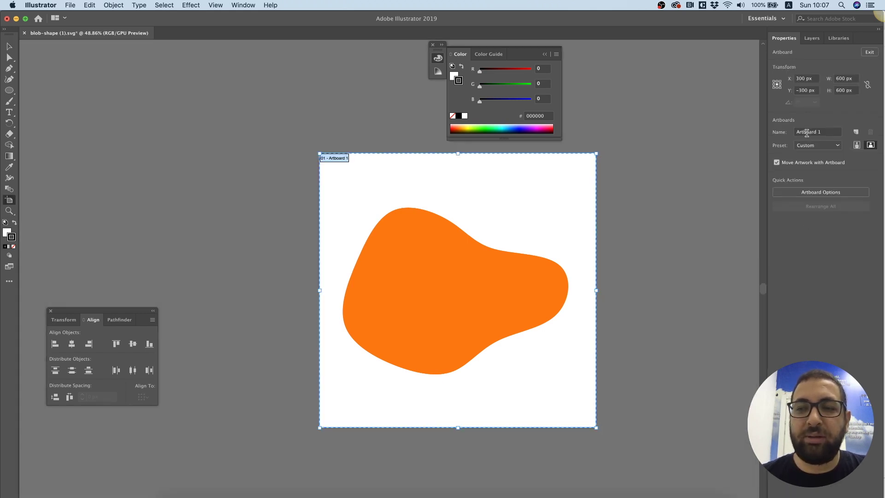
pyautogui.click(826, 146)
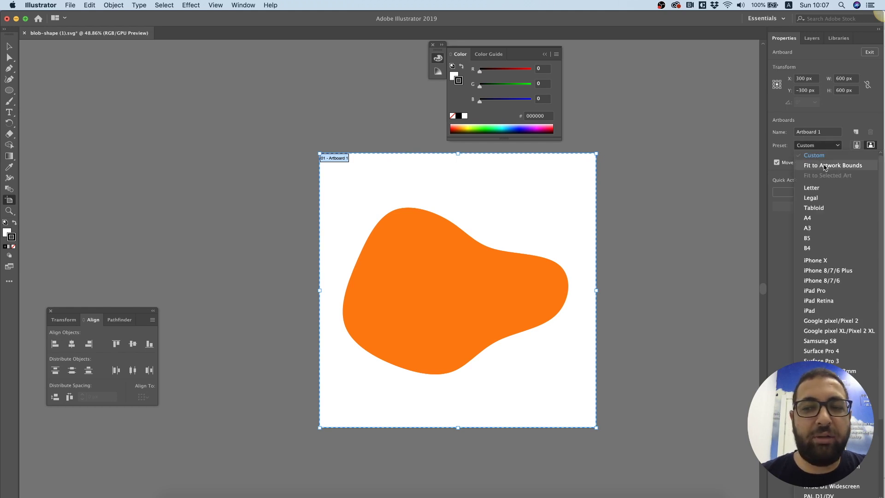
pyautogui.click(831, 166)
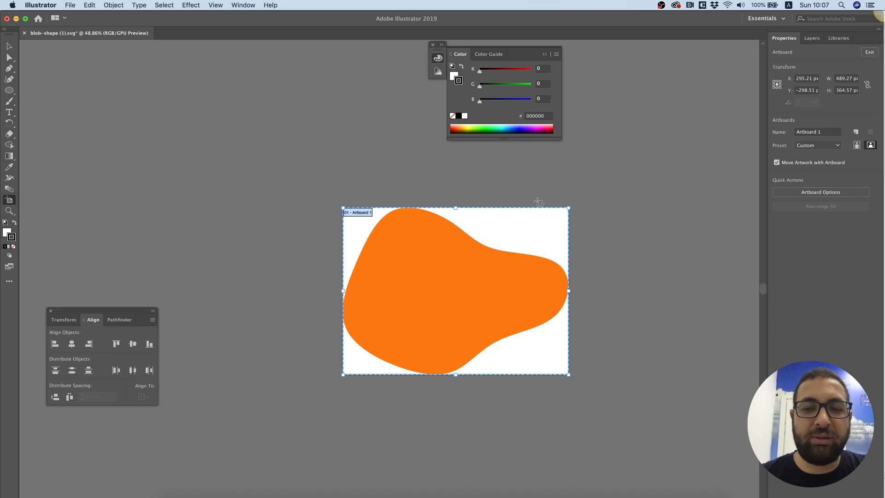
pyautogui.click(9, 47)
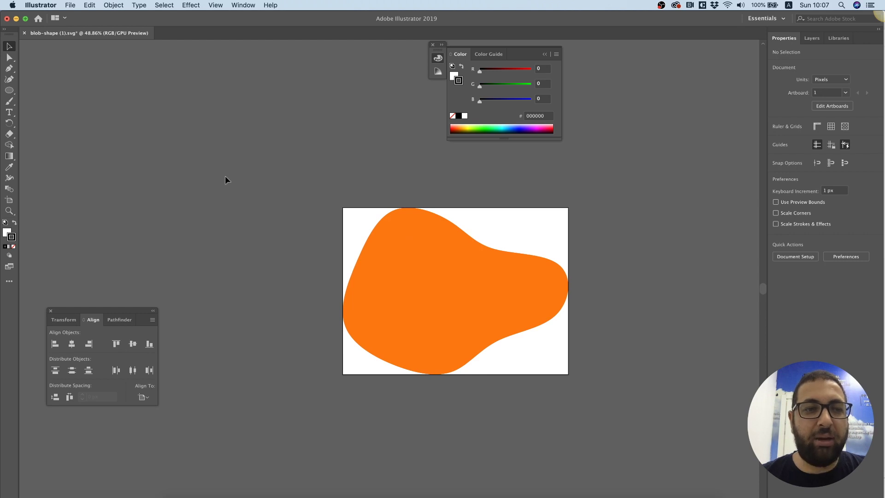
pyautogui.press('super+s')
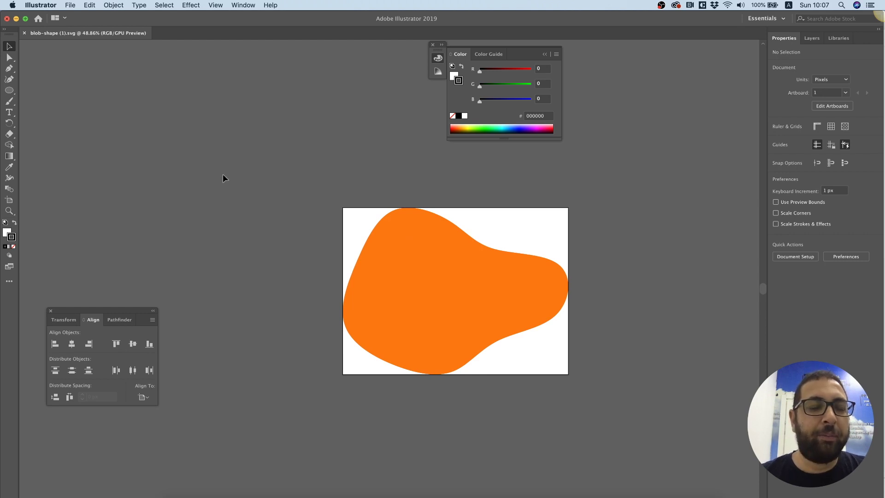
pyautogui.hotkey('ctrl', 'Up')
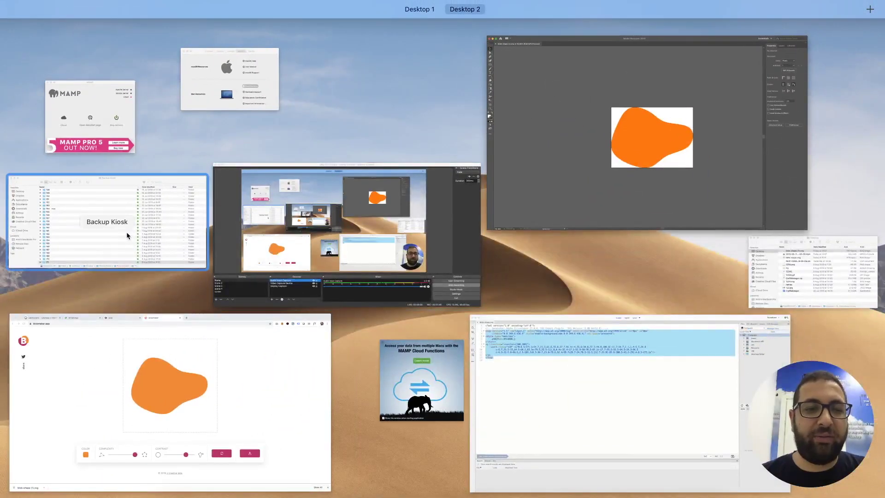
# Step: Open blob-shape (1).svg in Dreamweaver 2019 and select its svg markup on lines 3–13
pyautogui.click(765, 277)
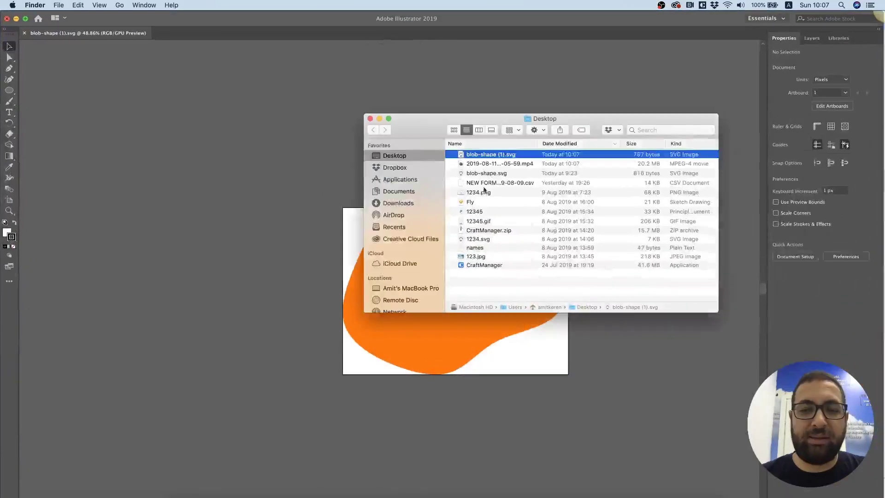
pyautogui.rightClick(481, 157)
pyautogui.moveTo(512, 167)
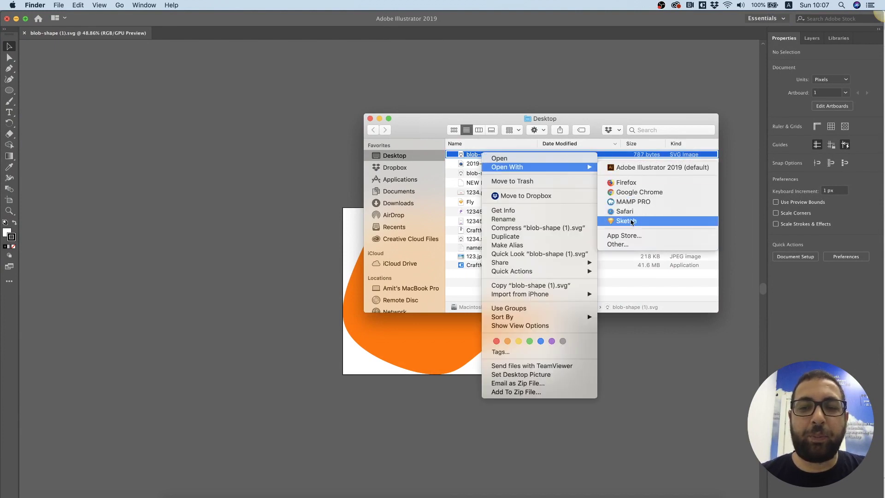
pyautogui.click(620, 243)
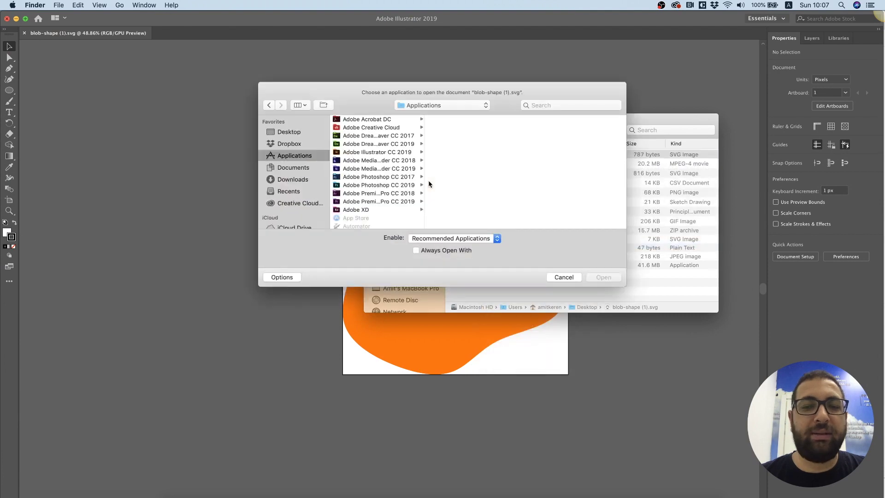
pyautogui.click(357, 144)
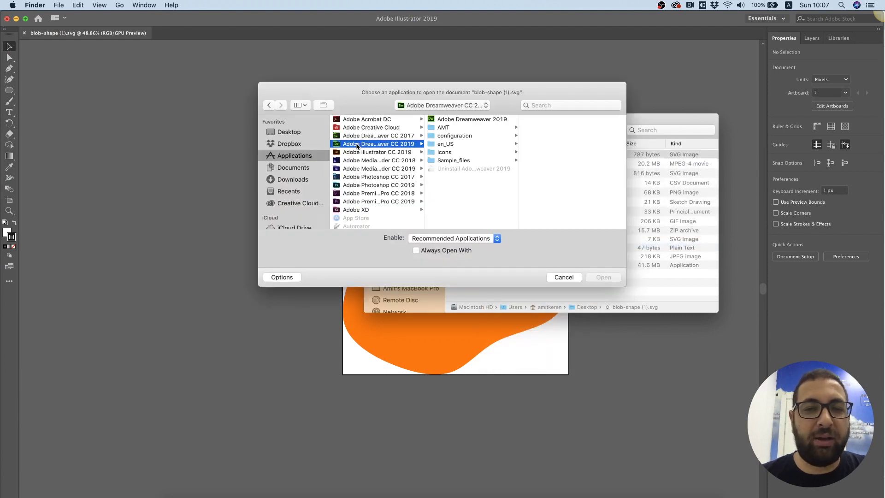
pyautogui.click(472, 119)
pyautogui.click(603, 276)
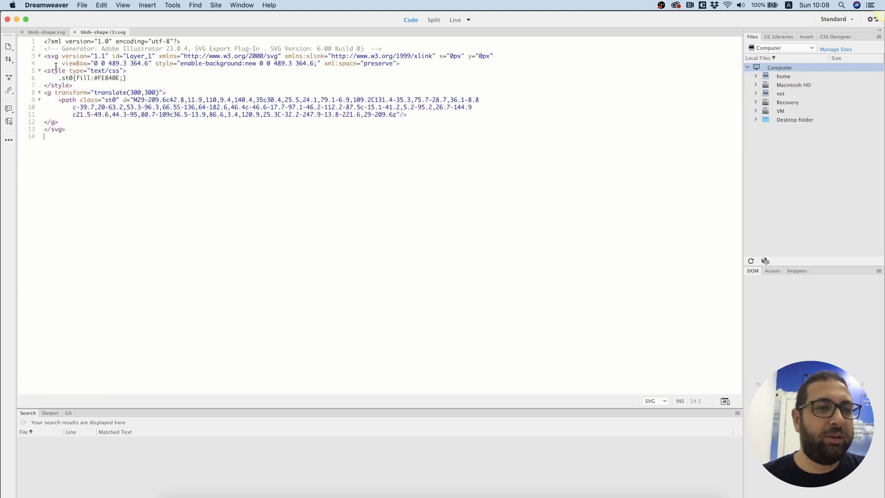
pyautogui.moveTo(70, 130); pyautogui.dragTo(38, 58)
pyautogui.hotkey('ctrl', 'c')
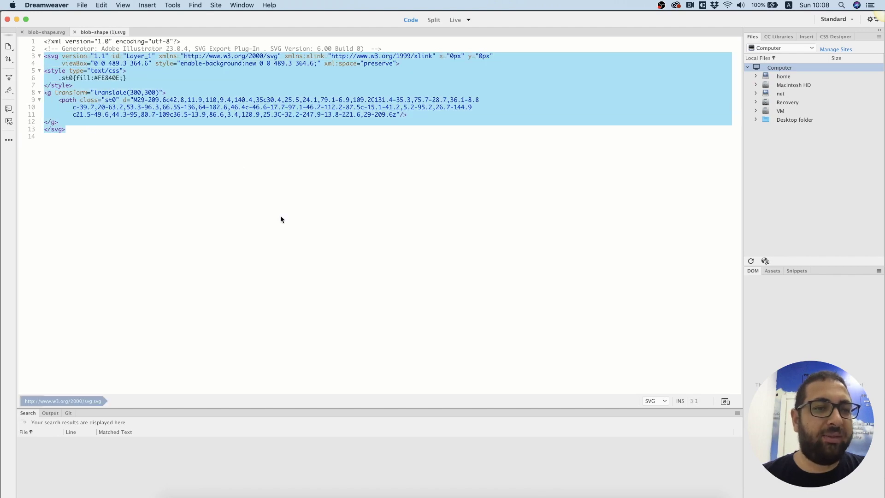
pyautogui.hotkey('ctrl', 'Up')
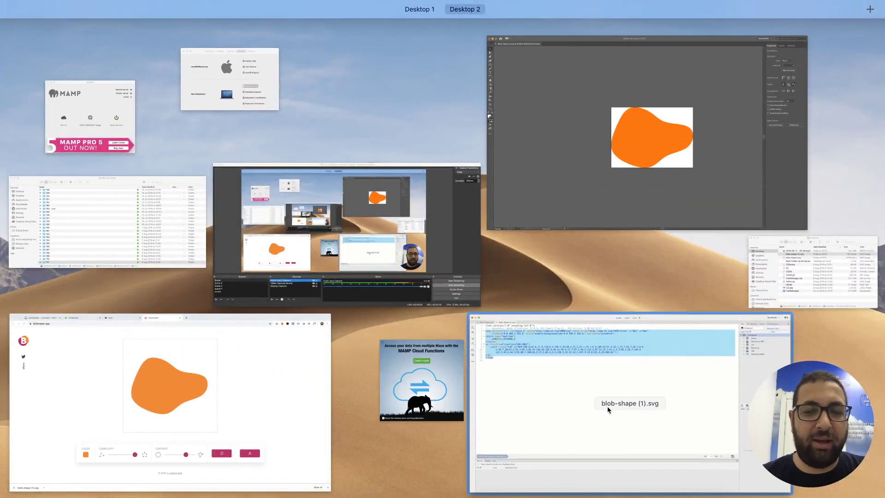
# Step: Go to Chrome's WordPress Dashboard tab and open Unlimited Elements from the admin sidebar
pyautogui.click(257, 404)
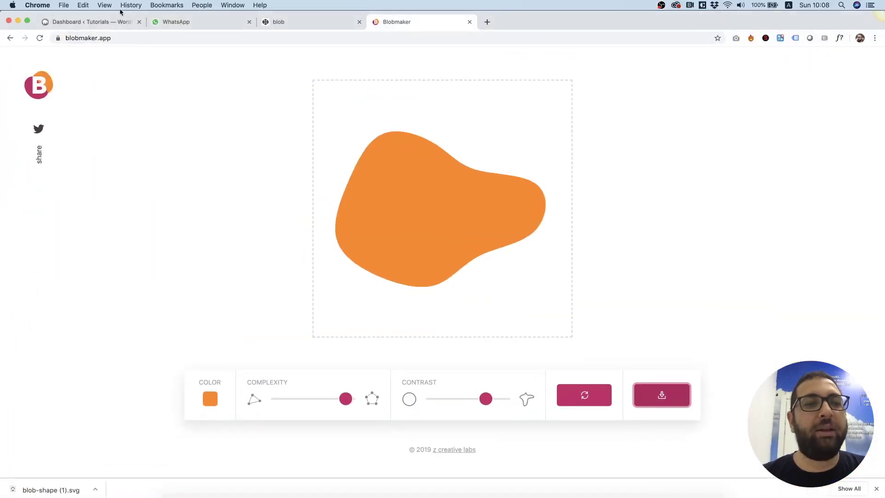
pyautogui.click(94, 27)
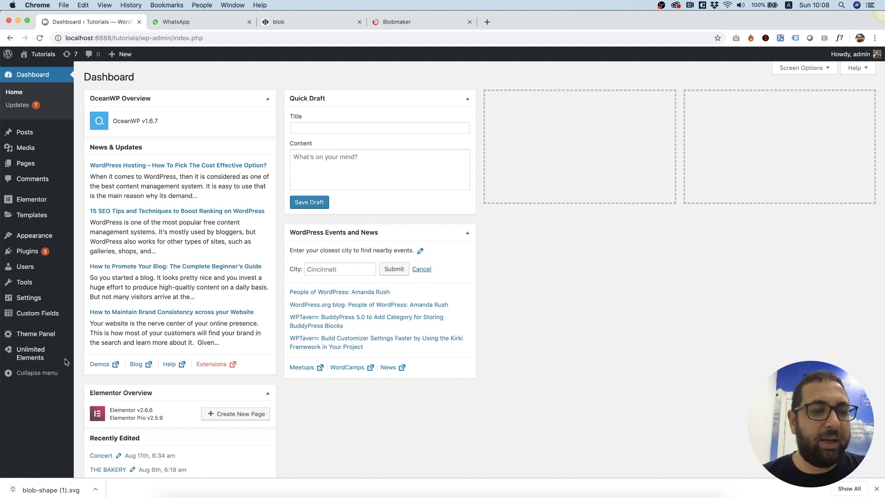
pyautogui.click(26, 359)
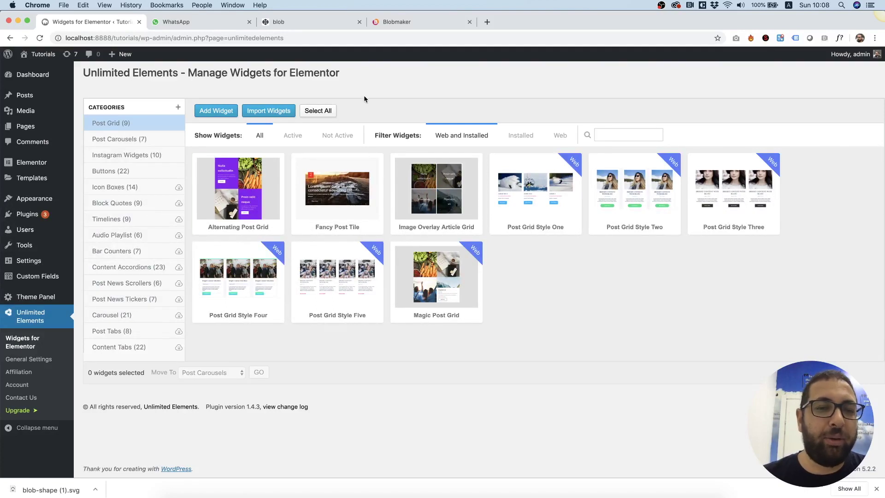
# Step: Create a new widget category named Blobs
pyautogui.click(178, 109)
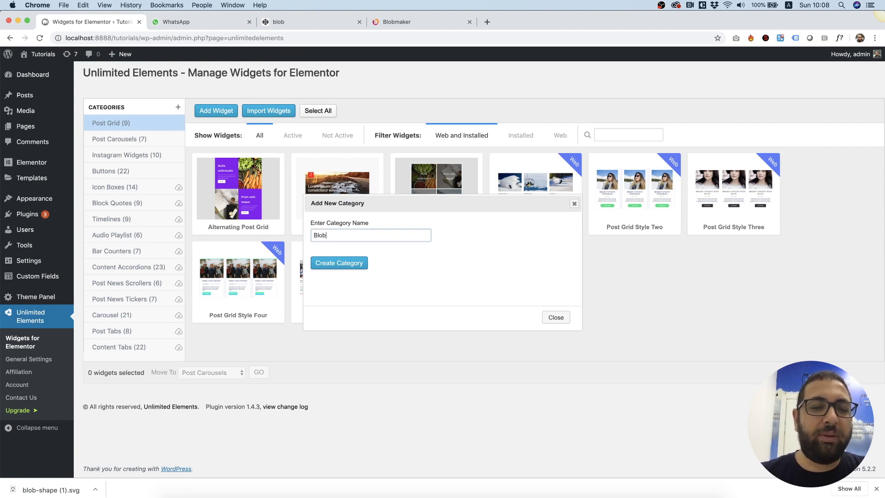
pyautogui.click(341, 266)
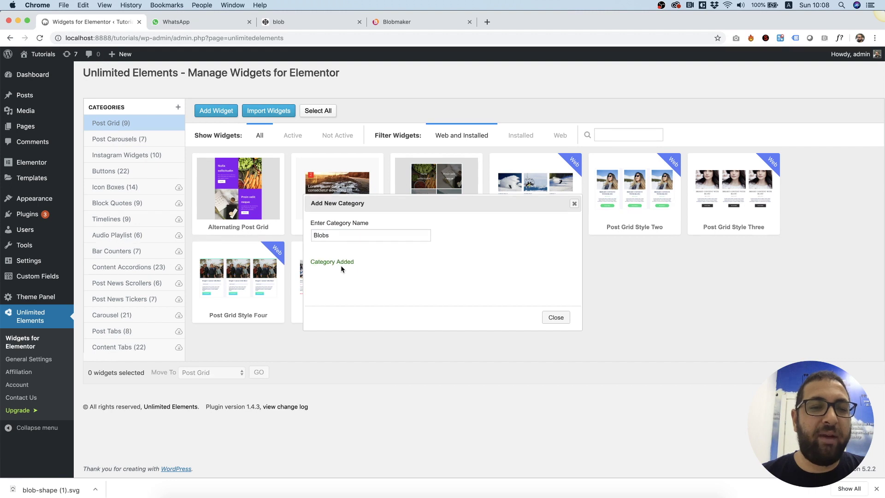
pyautogui.scroll(-10, 161, 184)
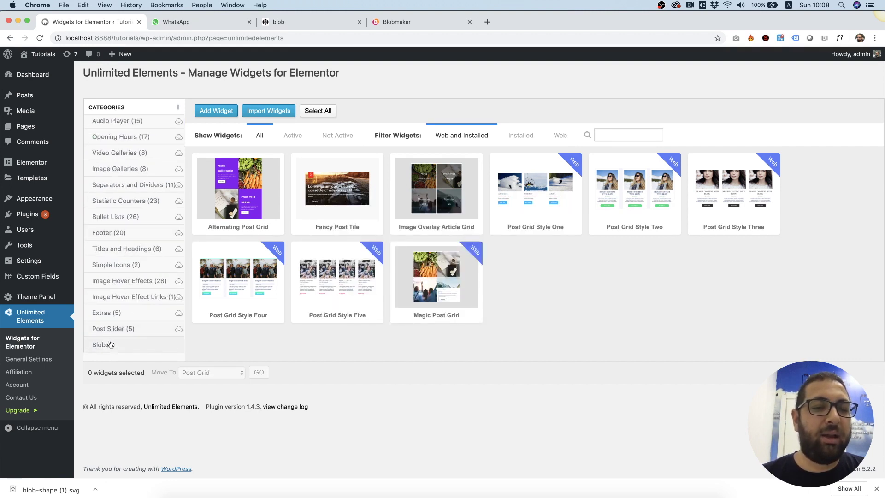
# Step: Add a widget titled 'Blob One' to the Blobs category
pyautogui.click(108, 345)
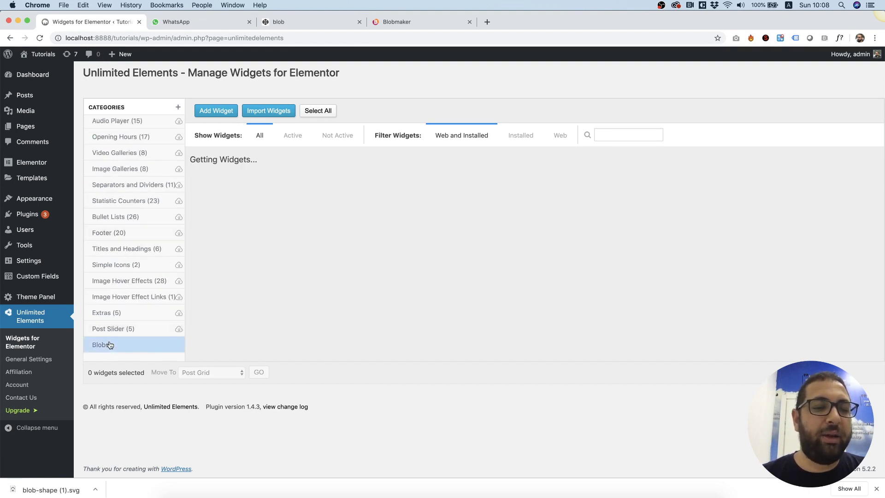
pyautogui.click(224, 113)
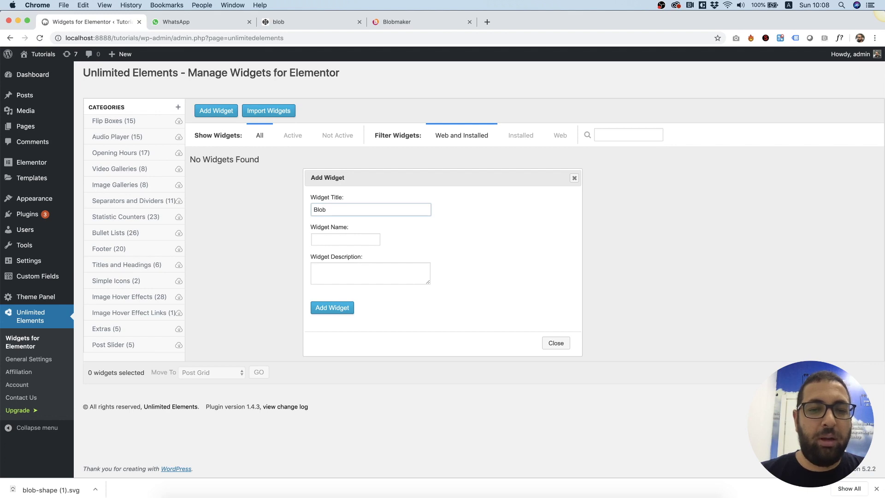
pyautogui.write('Blob One')
pyautogui.press('Tab')
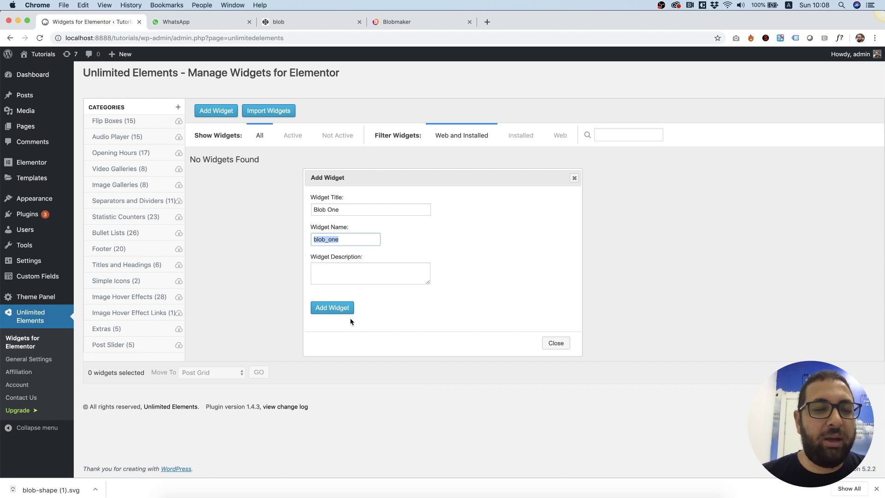
pyautogui.click(339, 312)
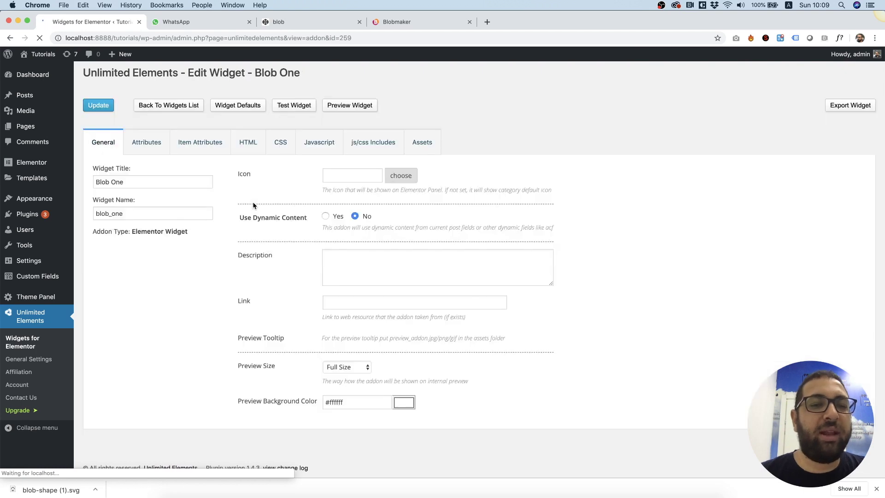
# Step: Choose the filled circle as the Blob One widget's icon
pyautogui.click(401, 175)
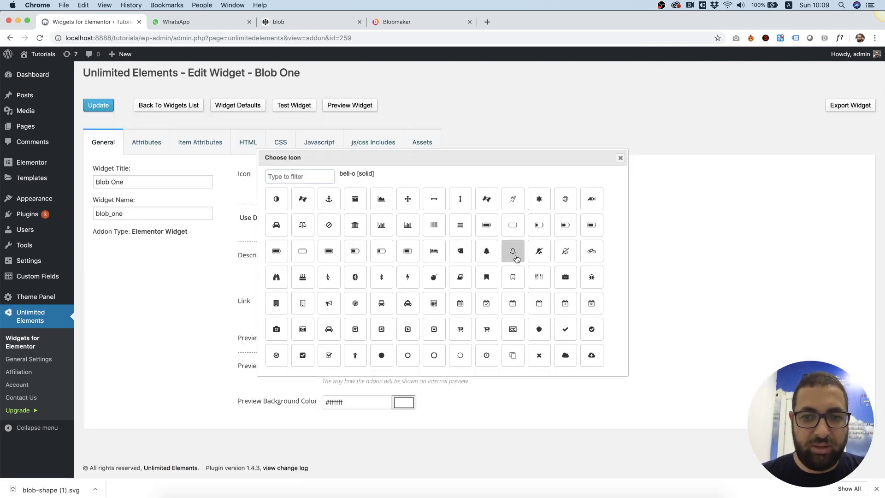
pyautogui.scroll(-4, 516, 259)
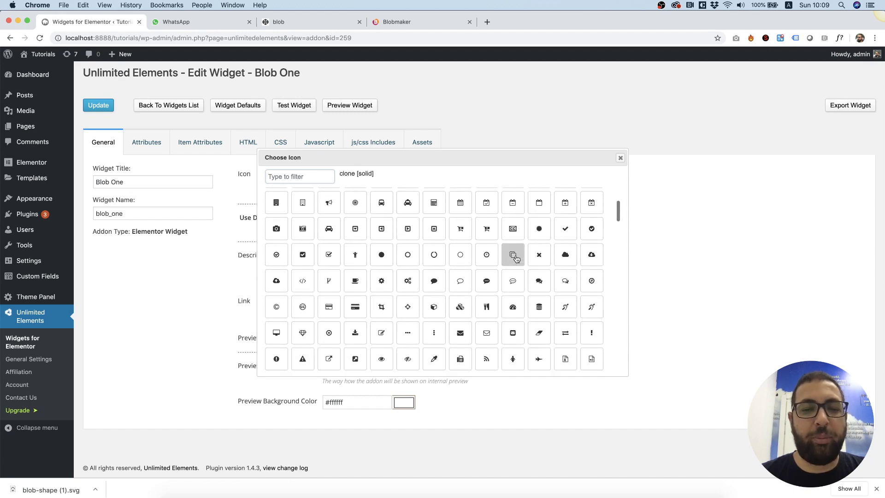
pyautogui.scroll(-3, 516, 259)
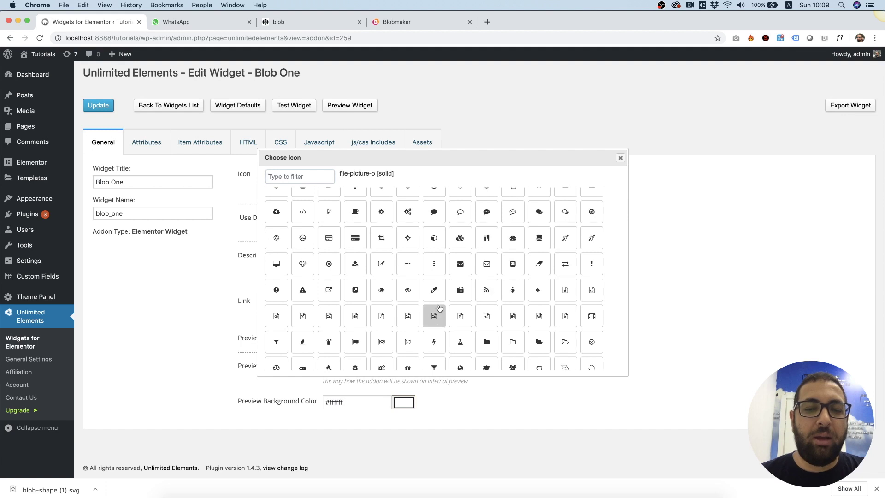
pyautogui.scroll(3, 513, 268)
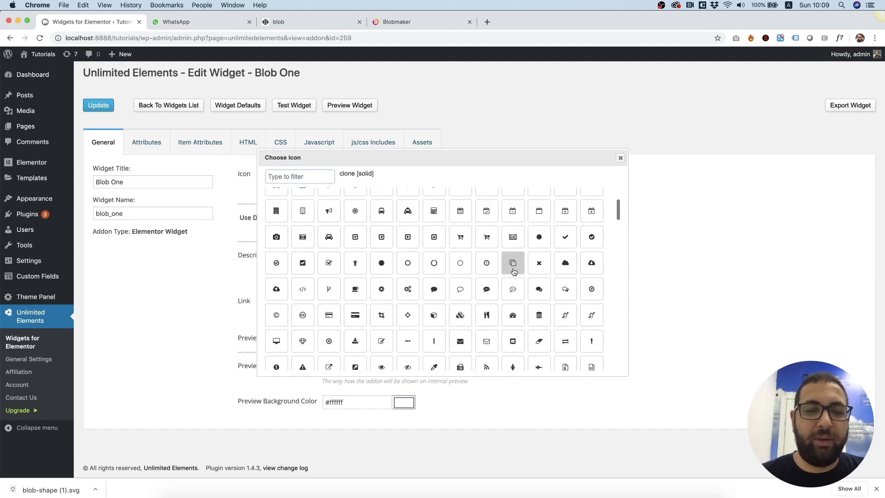
pyautogui.scroll(-1, 513, 271)
pyautogui.click(374, 251)
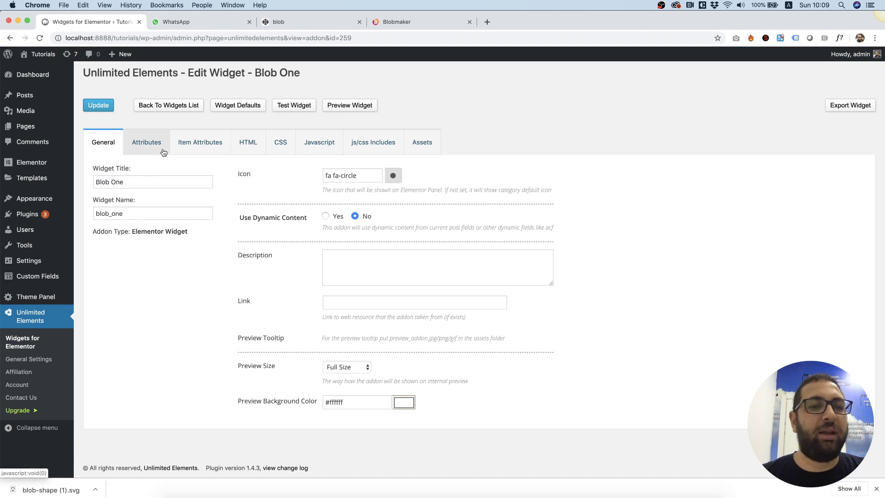
# Step: Replace the widget HTML with the pasted blob SVG markup and save the widget
pyautogui.click(248, 143)
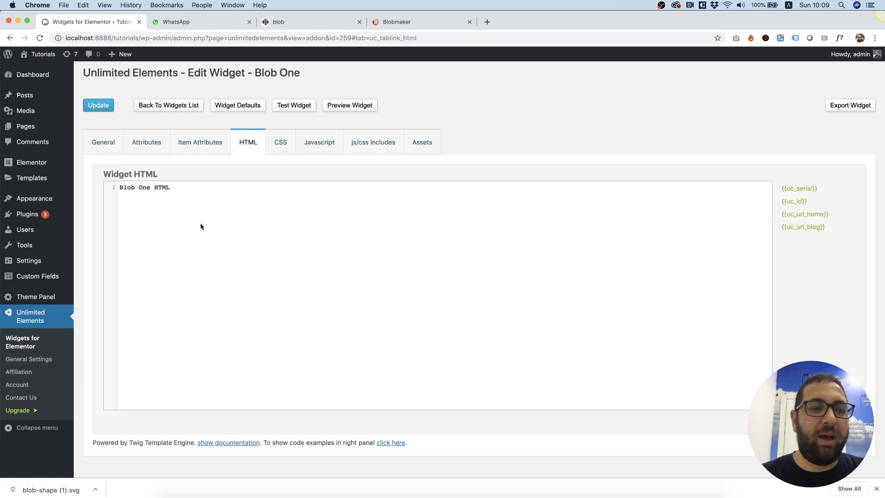
pyautogui.click(200, 226)
pyautogui.hotkey('ctrl', 'a')
pyautogui.hotkey('ctrl', 'v')
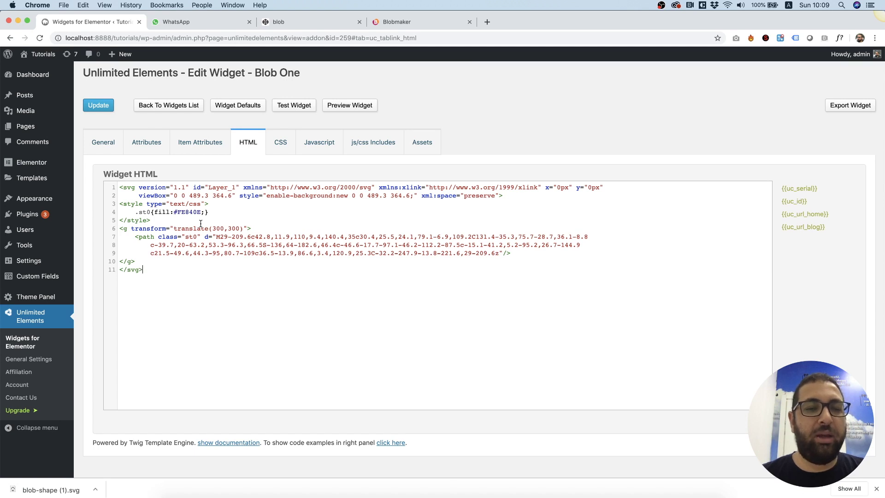
pyautogui.click(102, 107)
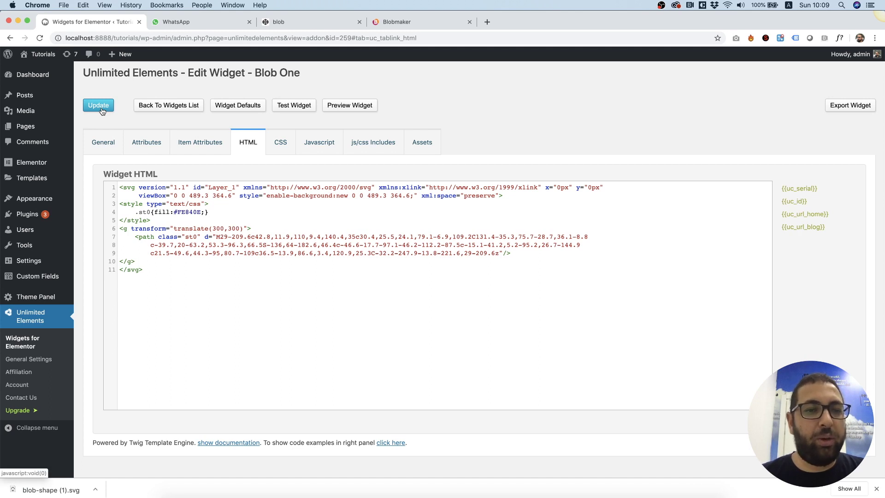
pyautogui.rightClick(26, 126)
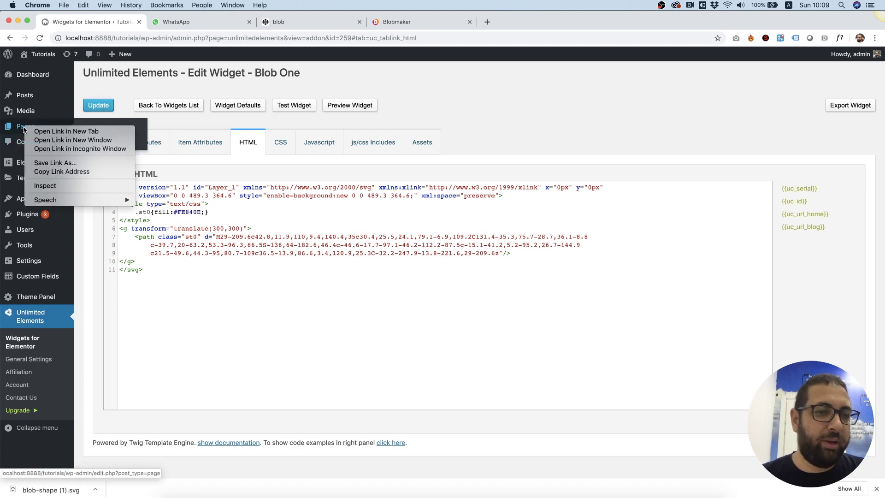
# Step: Open the Pages list in a new tab and edit the Concert page with Elementor
pyautogui.click(53, 132)
pyautogui.click(202, 22)
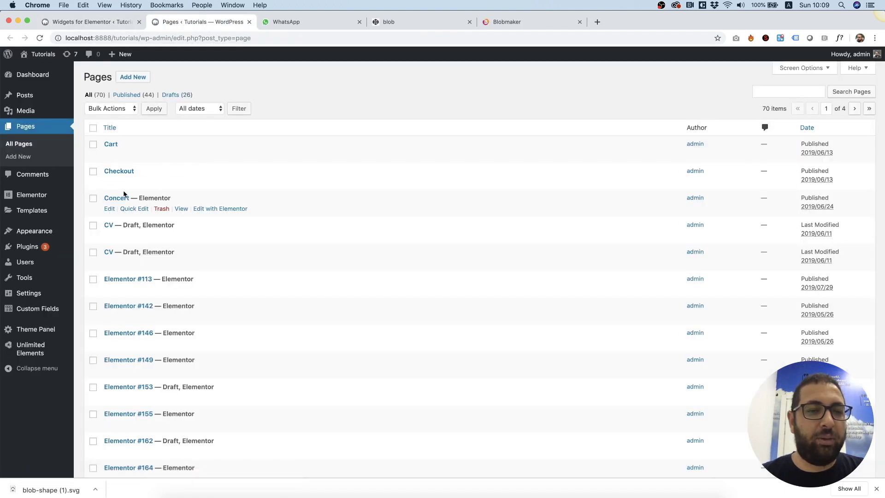
pyautogui.click(237, 211)
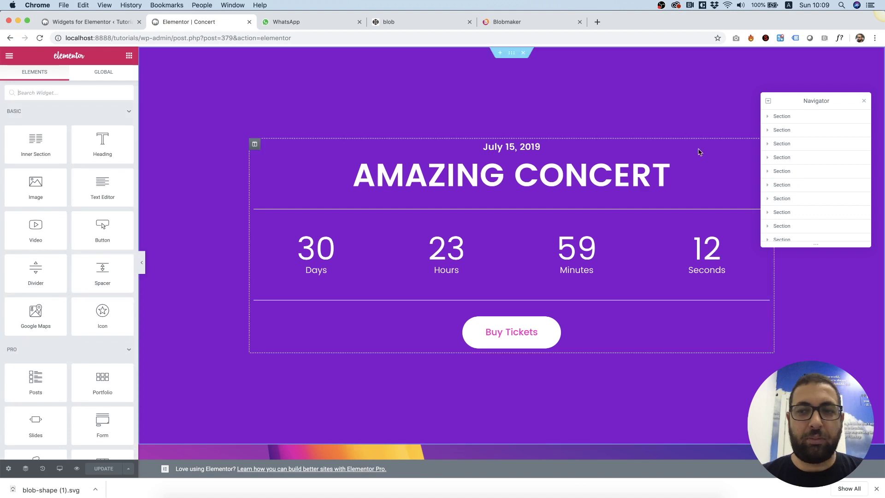
# Step: Hide the Navigator and scroll the widget panel down to the Blobs category
pyautogui.click(865, 101)
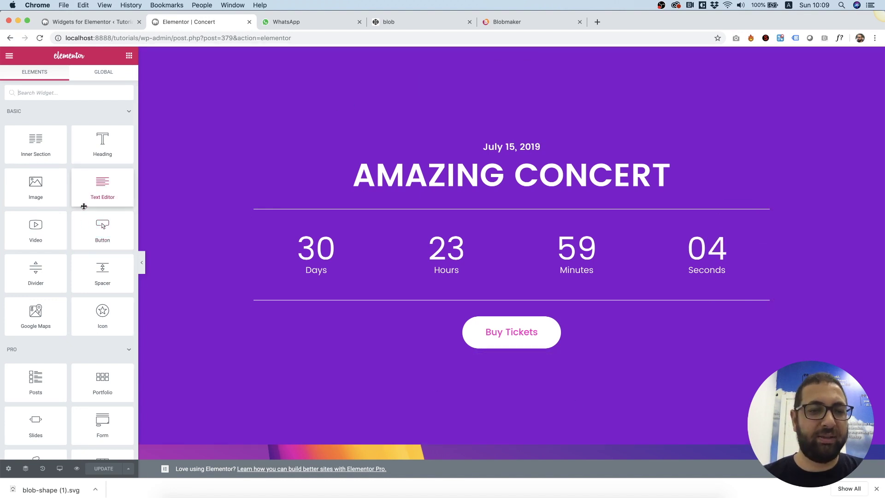
pyautogui.scroll(-10, 99, 301)
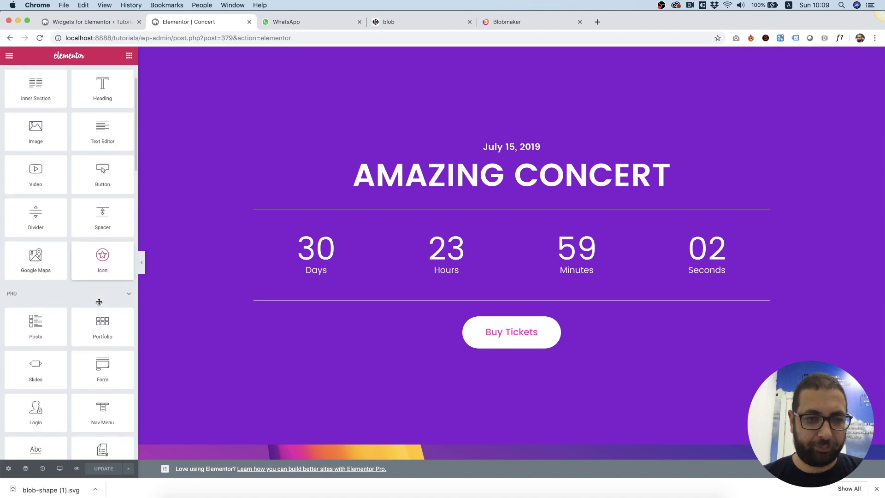
pyautogui.scroll(-15, 99, 302)
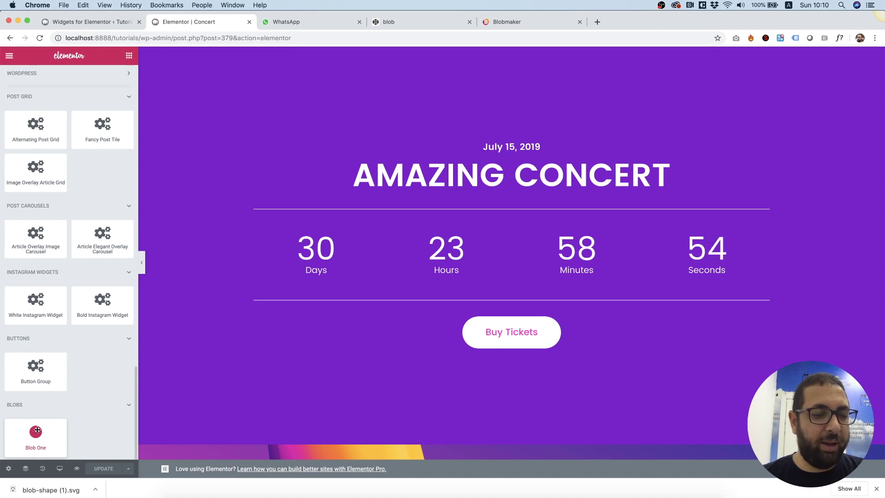
# Step: Place Blob One at the top of the concert section, above the July 15, 2019 heading
pyautogui.moveTo(32, 438); pyautogui.dragTo(516, 150)
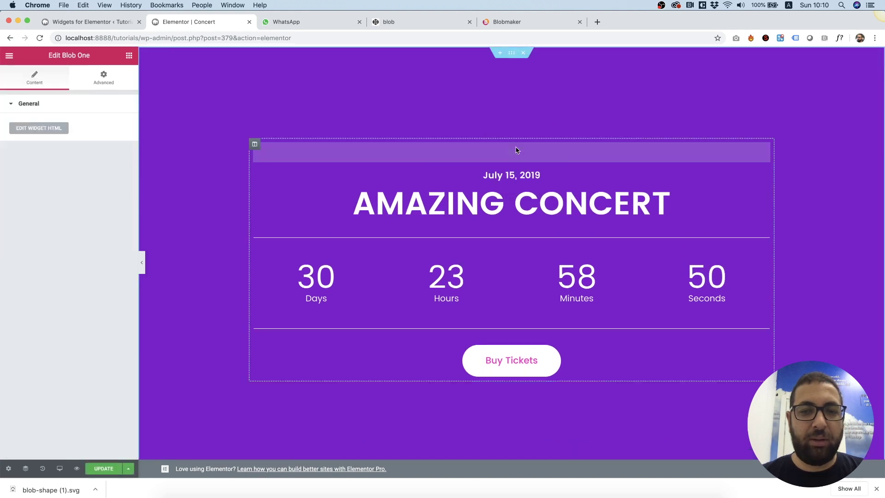
pyautogui.scroll(-10, 516, 150)
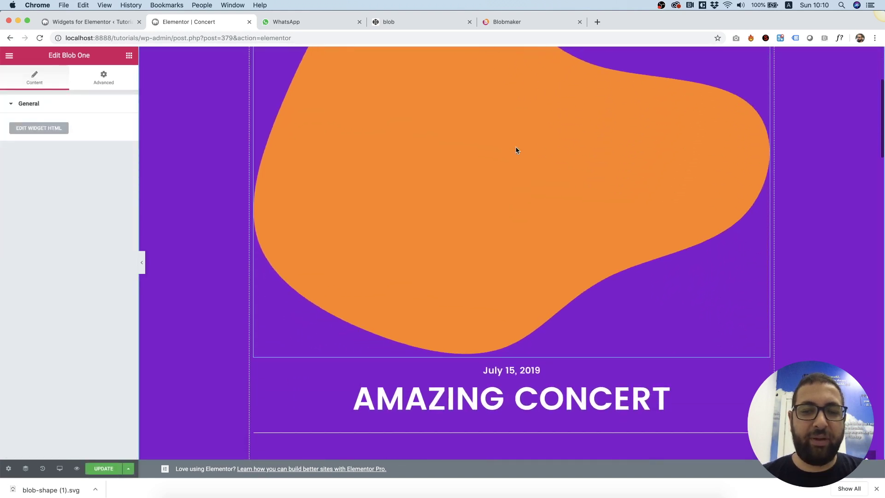
pyautogui.scroll(8, 516, 150)
pyautogui.scroll(2, 516, 150)
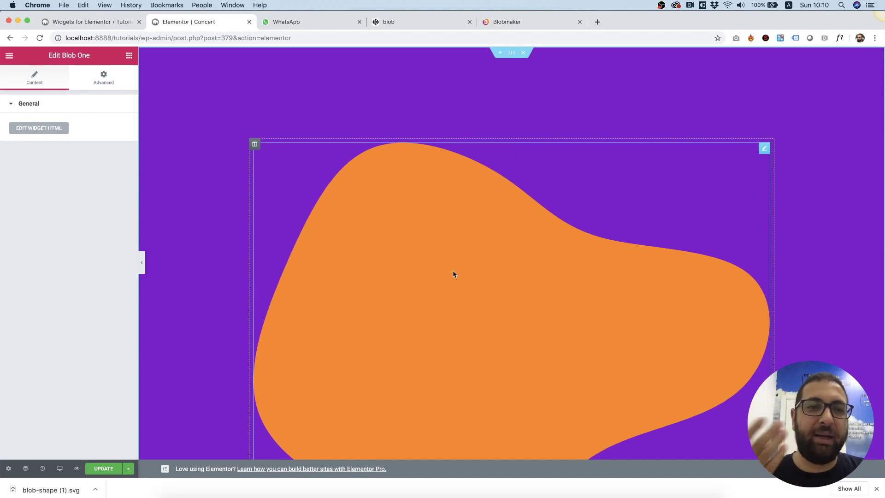
pyautogui.scroll(-8, 452, 270)
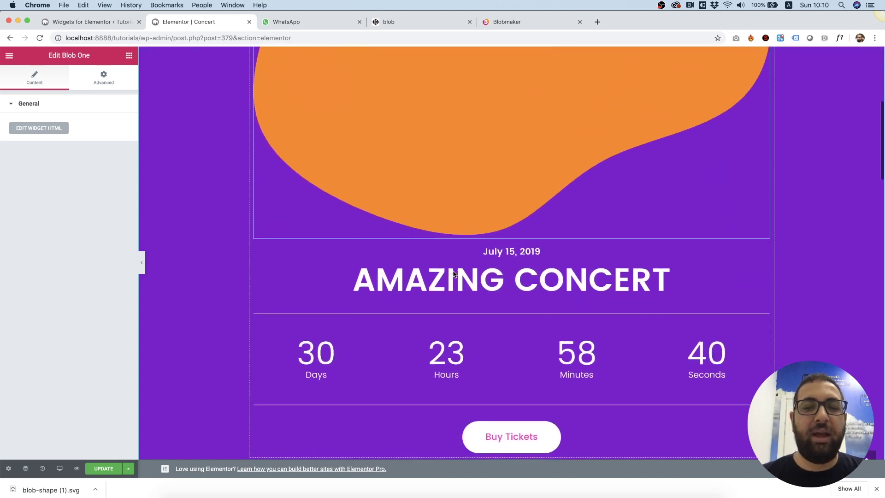
pyautogui.scroll(-1, 453, 272)
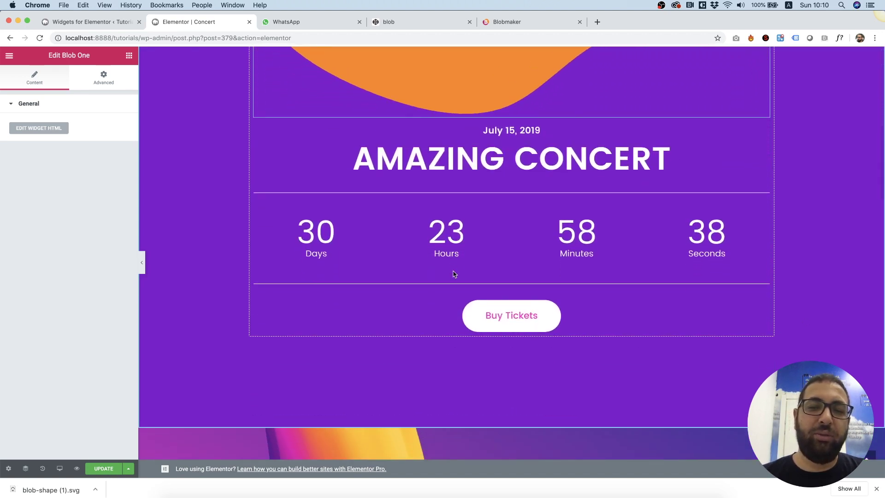
pyautogui.scroll(9, 453, 272)
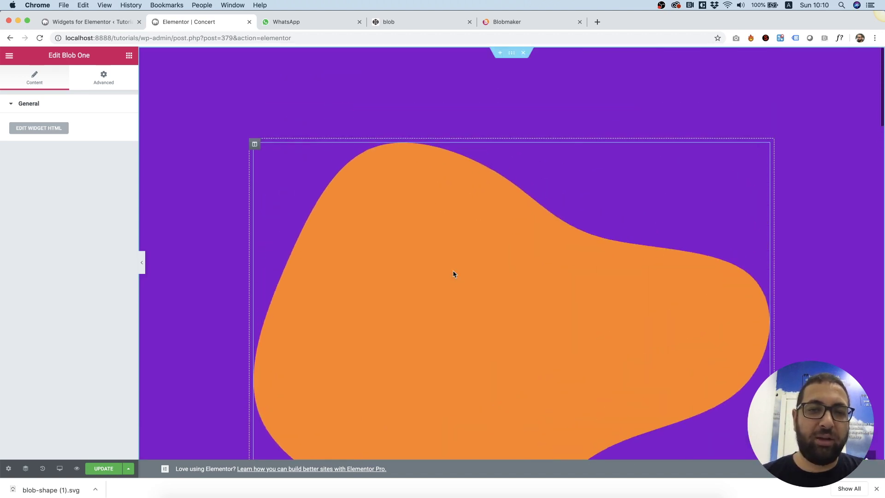
# Step: Set Blob One's Custom Positioning to Absolute so the blob overlaps the concert heading and countdown
pyautogui.click(105, 81)
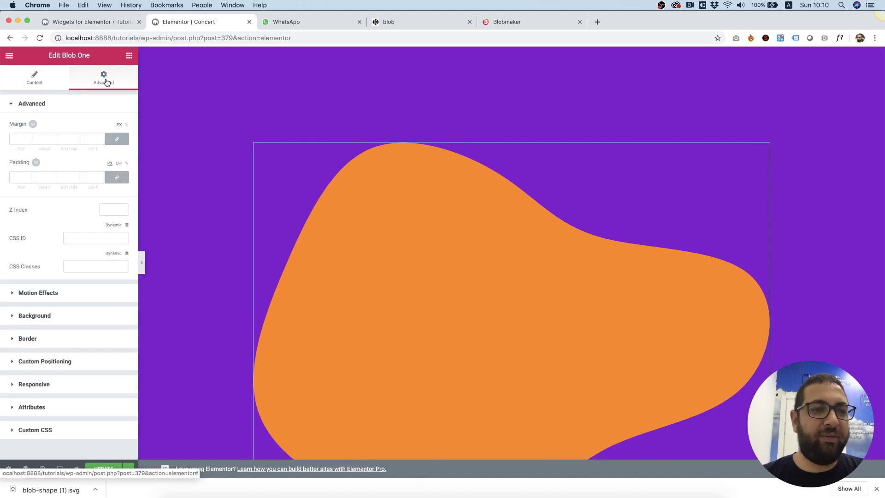
pyautogui.click(28, 363)
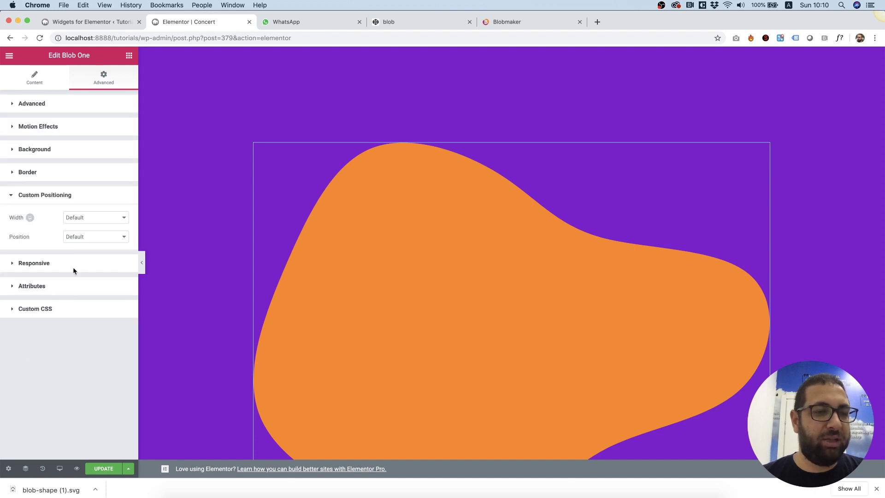
pyautogui.click(73, 236)
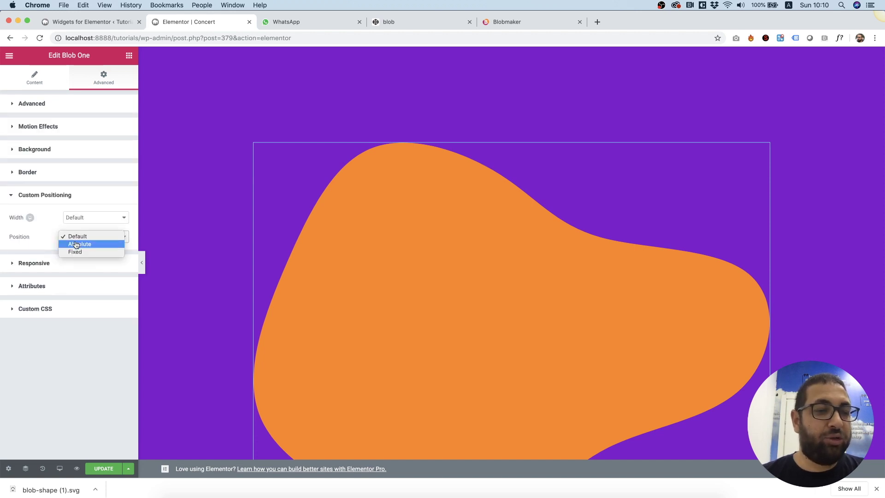
pyautogui.click(76, 245)
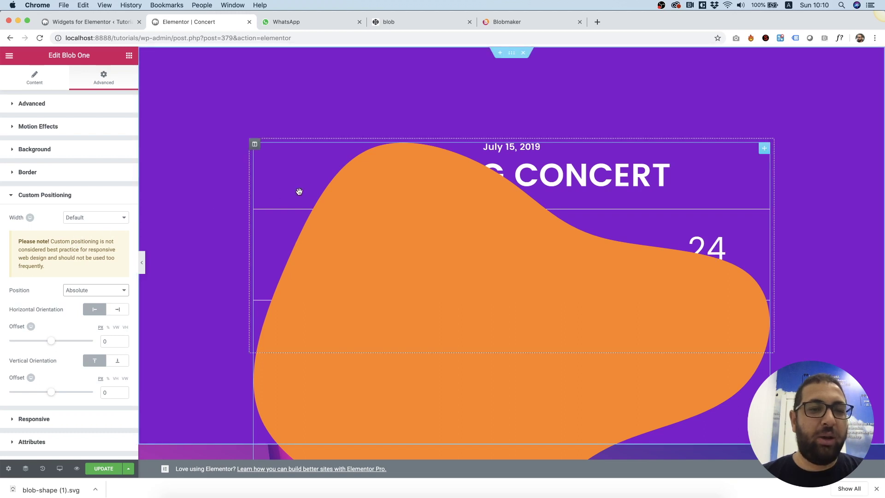
pyautogui.scroll(-4, 438, 132)
pyautogui.scroll(2, 438, 132)
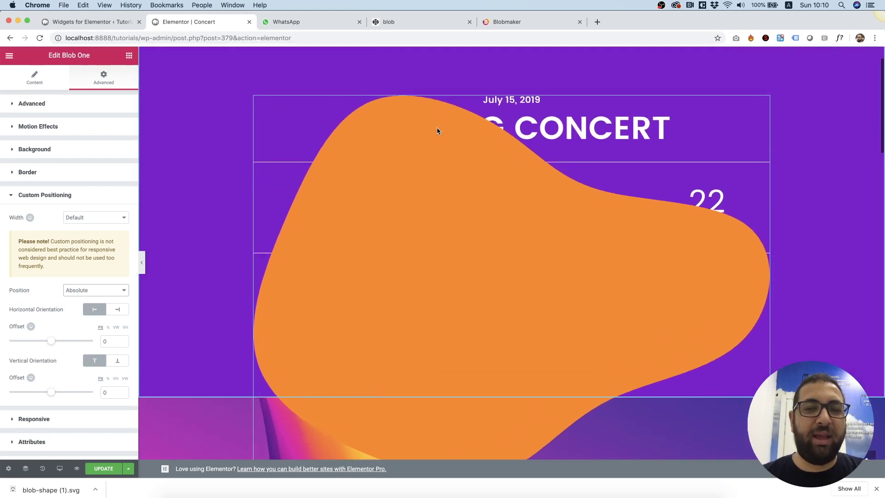
pyautogui.scroll(2, 437, 131)
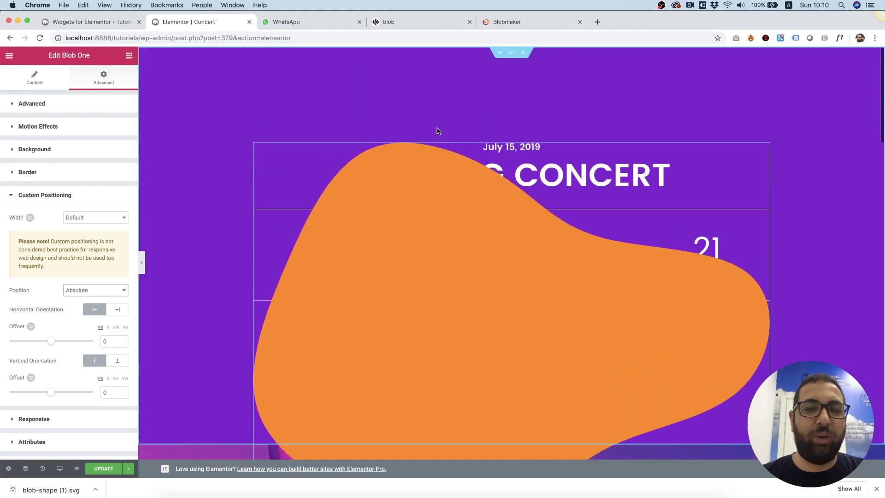
pyautogui.click(33, 104)
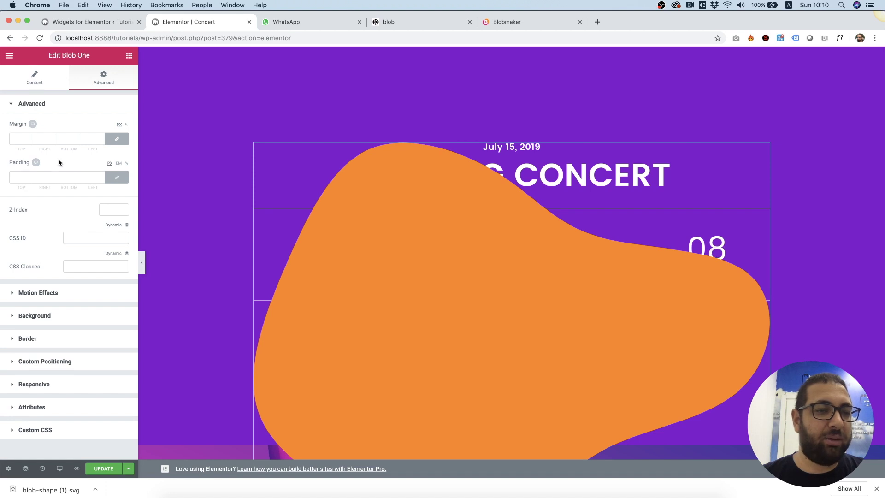
# Step: Give Blob One a z-index of 0 to place it behind the concert content
pyautogui.click(109, 206)
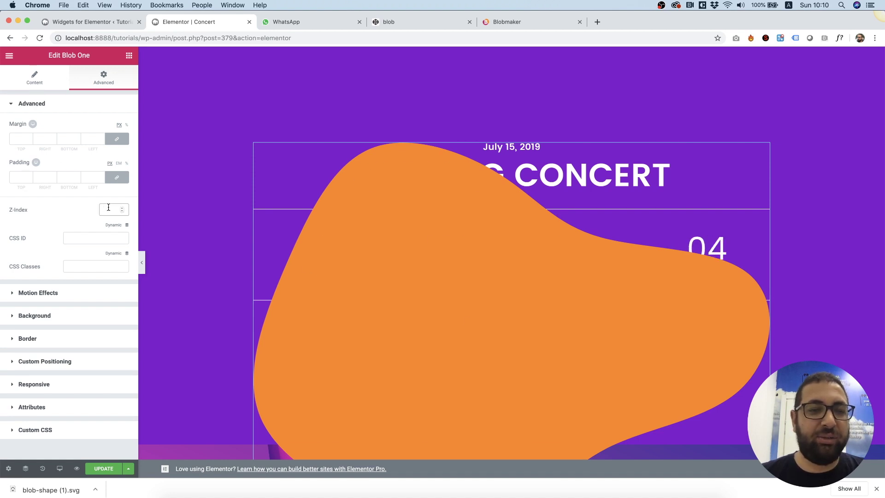
pyautogui.write('0')
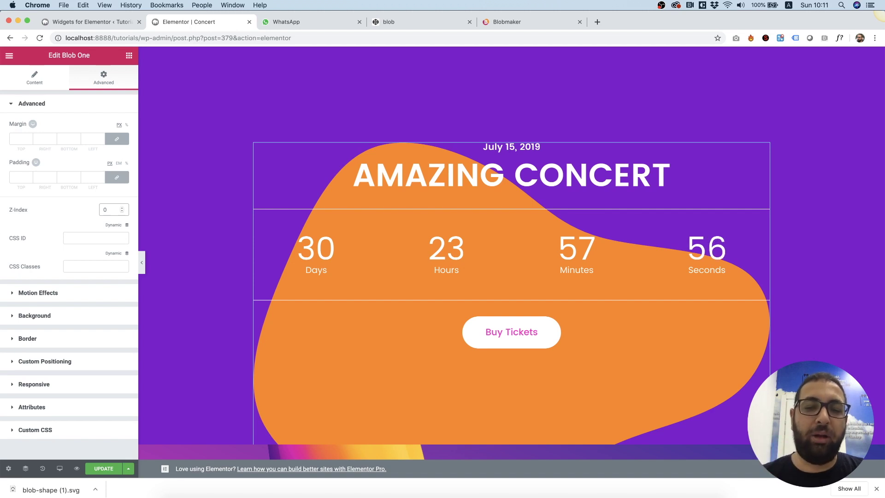
pyautogui.rightClick(311, 395)
pyautogui.click(357, 347)
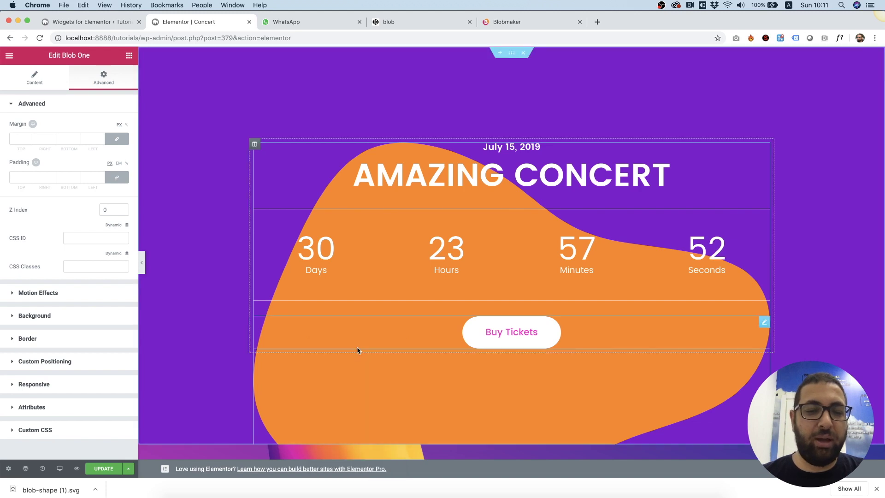
pyautogui.click(41, 367)
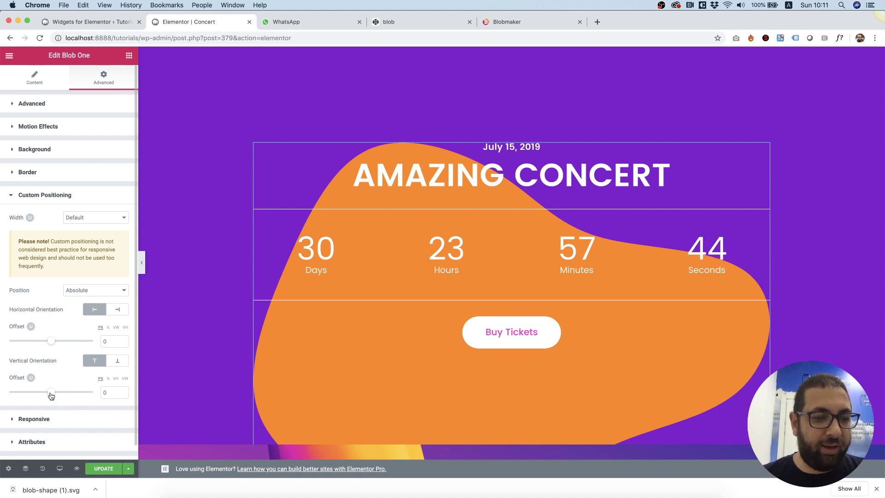
# Step: Nudge the blob's offset behind the heading, save the positioning, and return to Content settings
pyautogui.moveTo(51, 395); pyautogui.dragTo(43, 395)
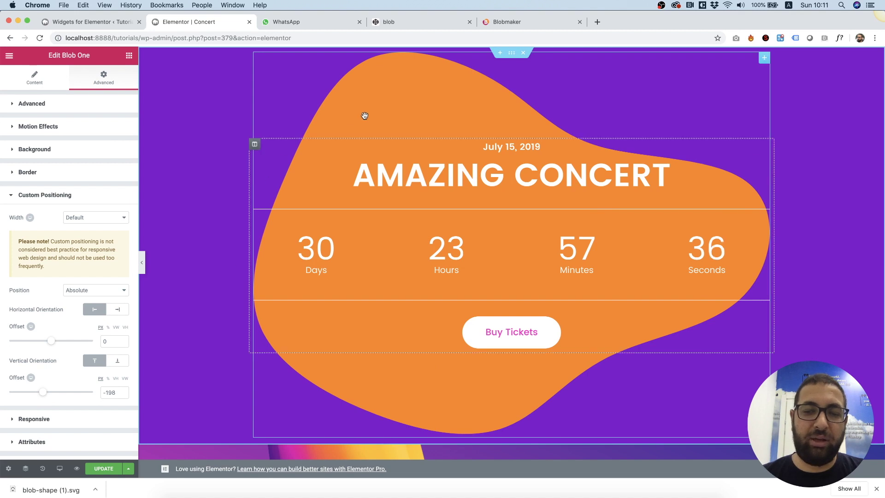
pyautogui.click(101, 468)
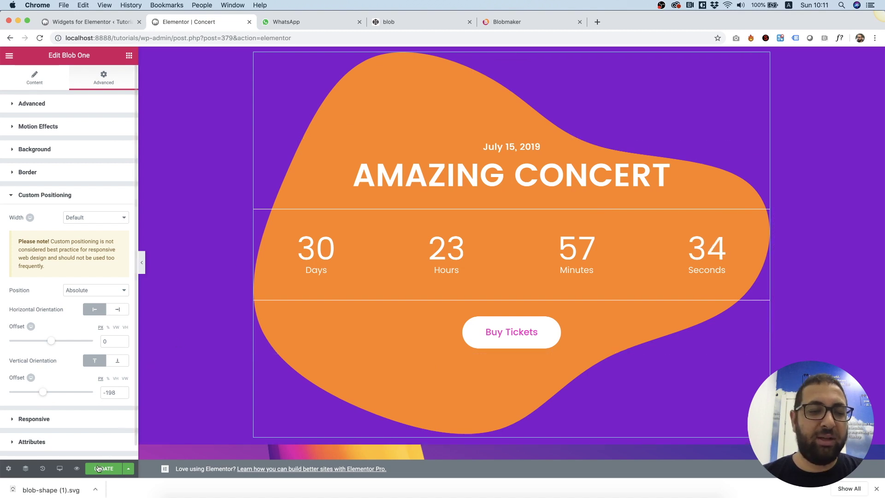
pyautogui.click(34, 78)
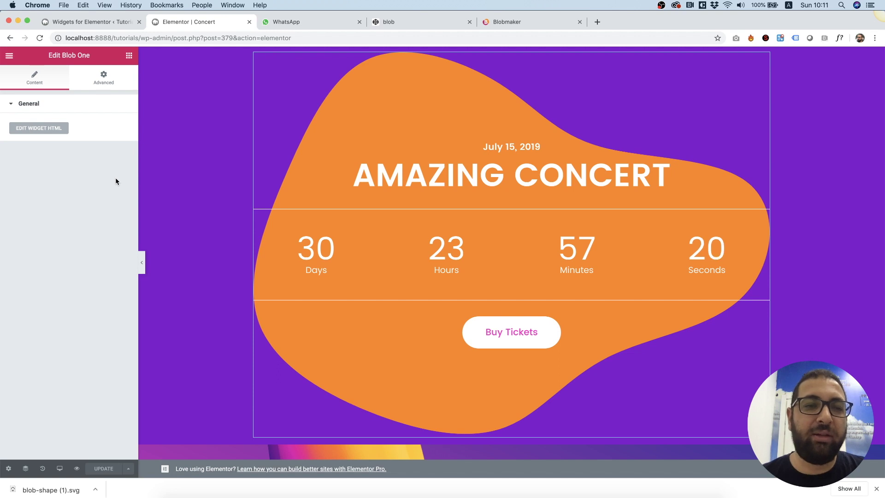
pyautogui.click(43, 134)
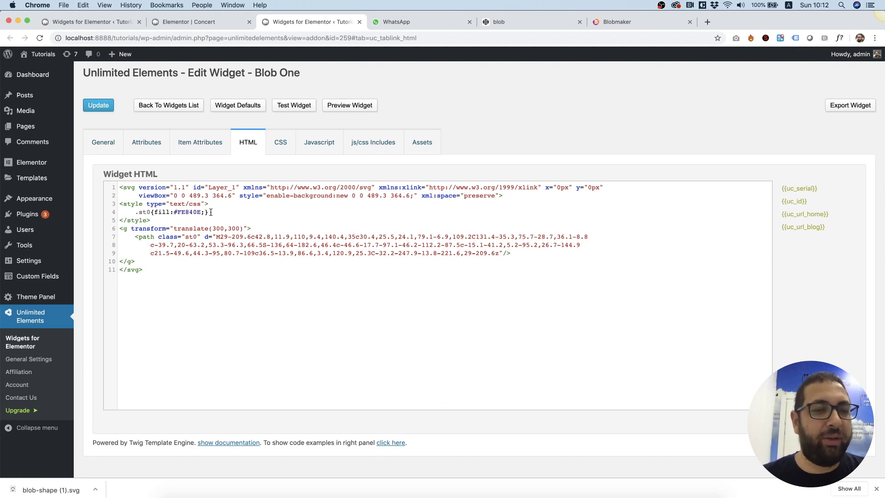
# Step: Rename the path's class attribute to style in the widget HTML
pyautogui.doubleClick(178, 237)
pyautogui.write('stul')
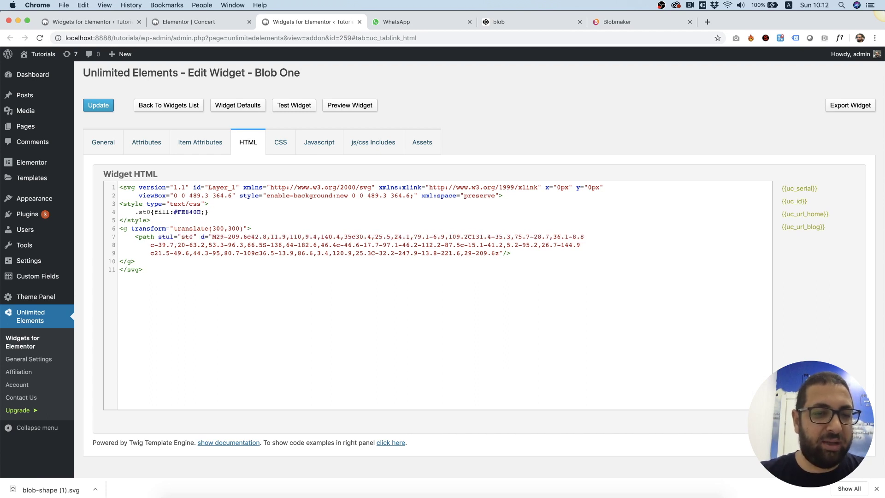
pyautogui.press('BackSpace')
pyautogui.press('BackSpace')
pyautogui.write('yle')
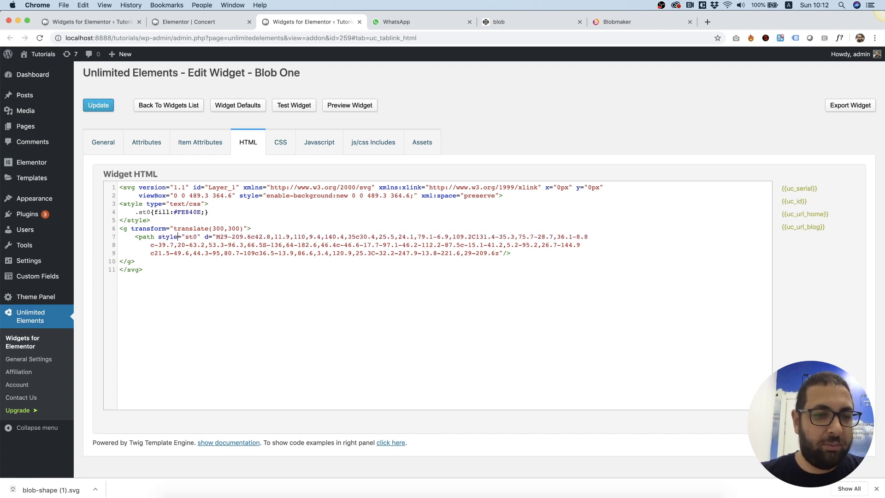
# Step: Move fill:#FE840E from the .st0 rule into the path's style and delete the <style> block
pyautogui.keyDown('shift'); pyautogui.click(151, 213); pyautogui.keyUp('shift')
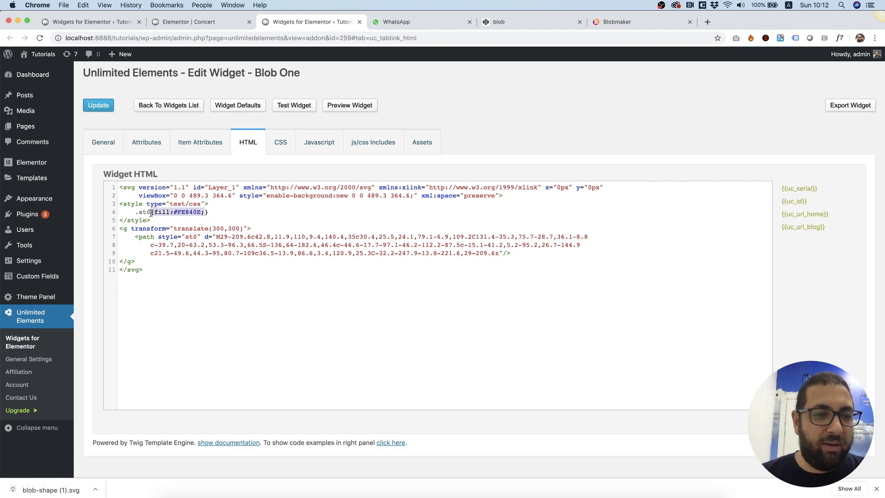
pyautogui.press('super+x')
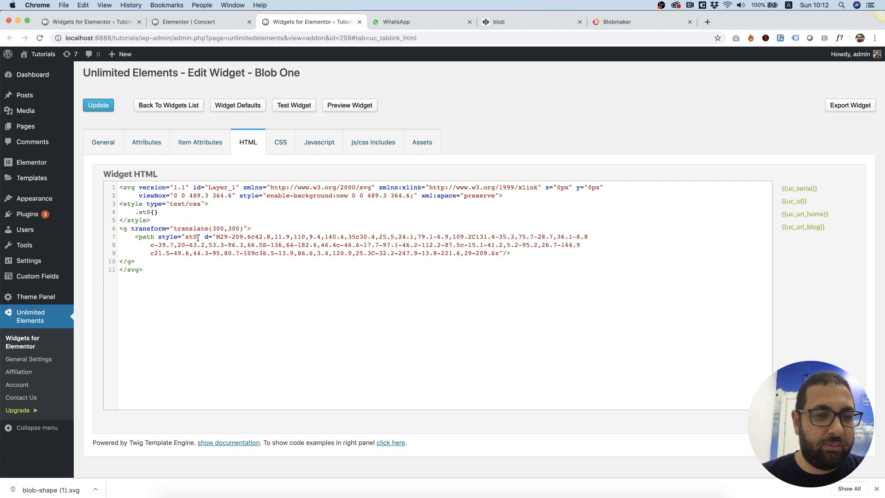
pyautogui.press('BackSpace')
pyautogui.press('BackSpace')
pyautogui.press('BackSpace')
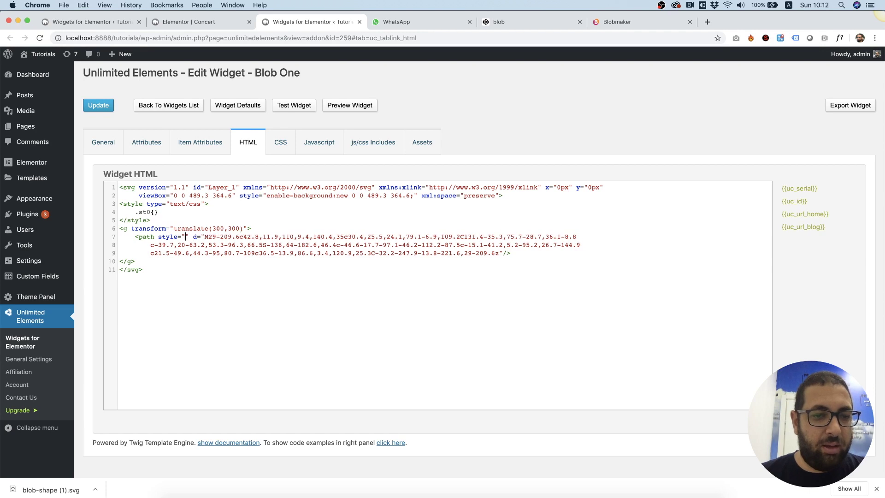
pyautogui.press('super+v')
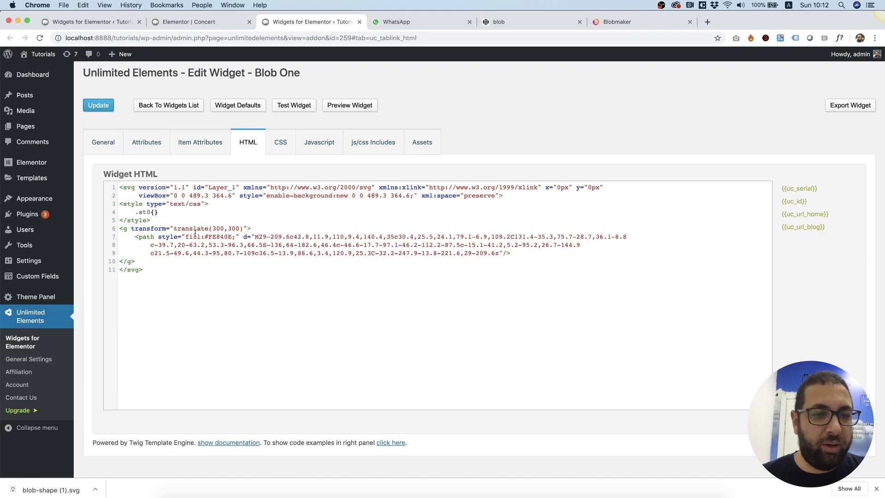
pyautogui.moveTo(158, 219); pyautogui.dragTo(115, 209)
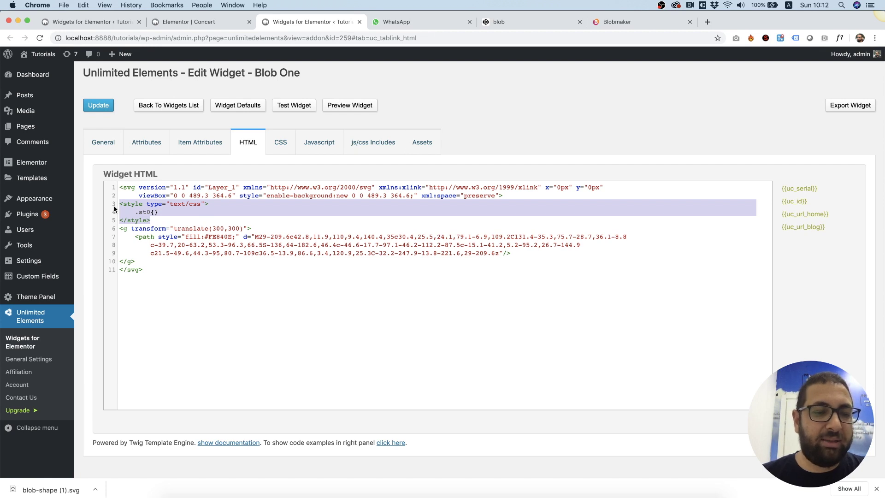
pyautogui.press('BackSpace')
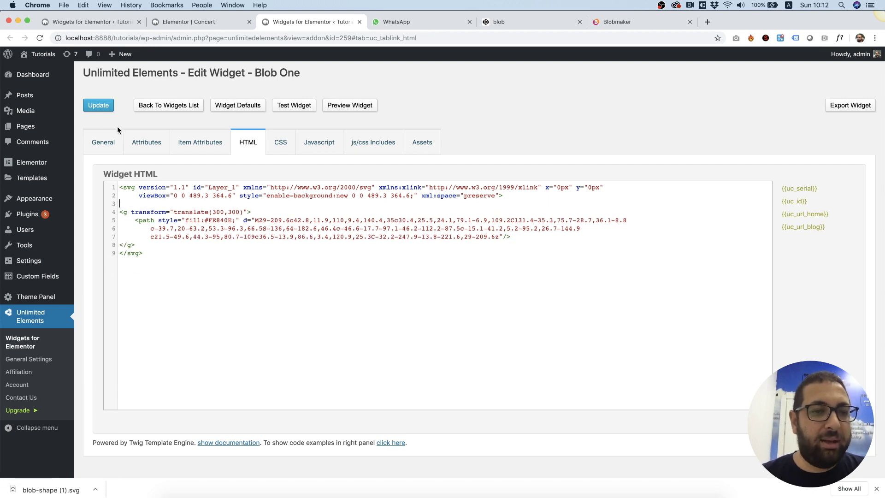
# Step: Add a new Blob One attribute titled Color with the name color
pyautogui.click(138, 141)
pyautogui.click(129, 202)
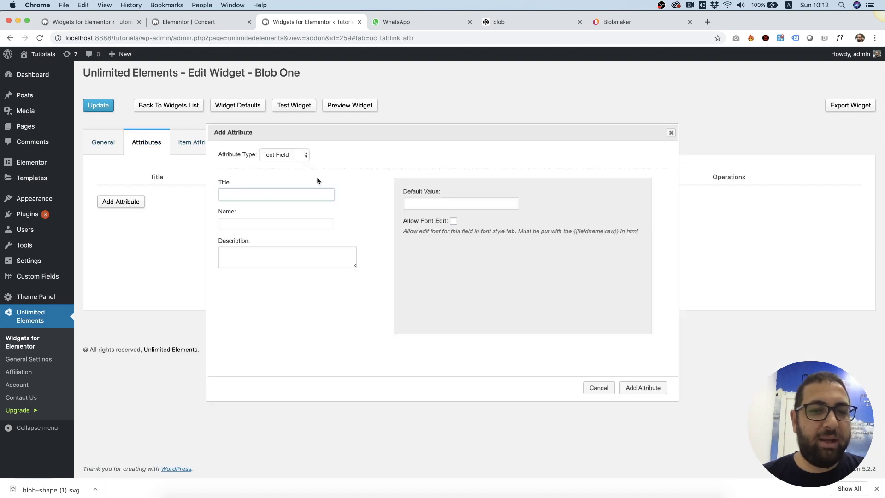
pyautogui.write('Color')
pyautogui.press('Tab')
pyautogui.write('col')
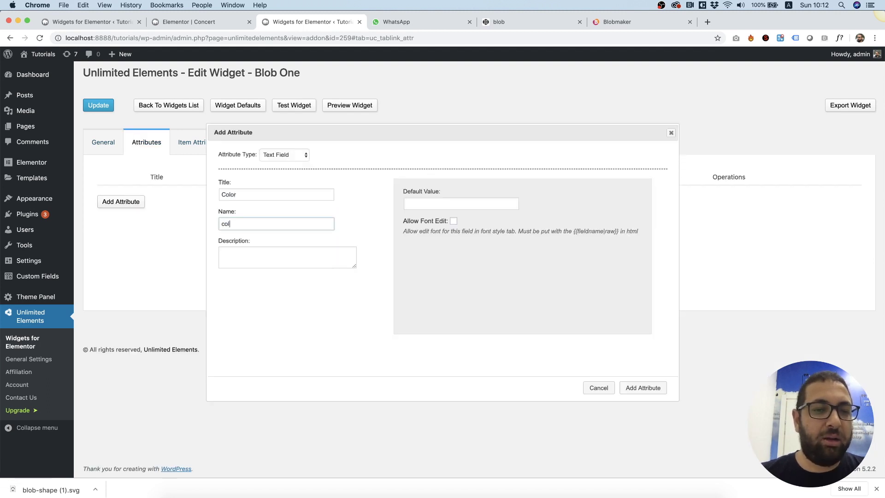
# Step: Make the attribute a Color Picker with default #fc00c8 and add it to the widget
pyautogui.click(284, 156)
pyautogui.write('co')
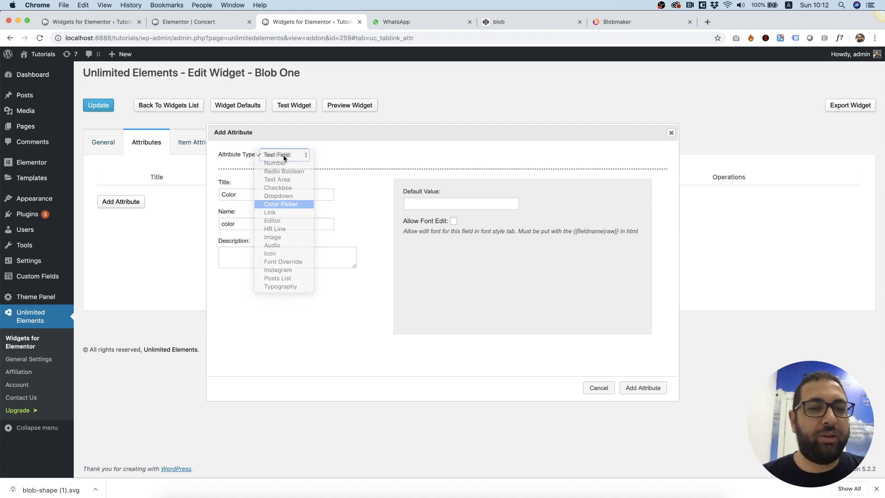
pyautogui.press('Return')
pyautogui.click(464, 206)
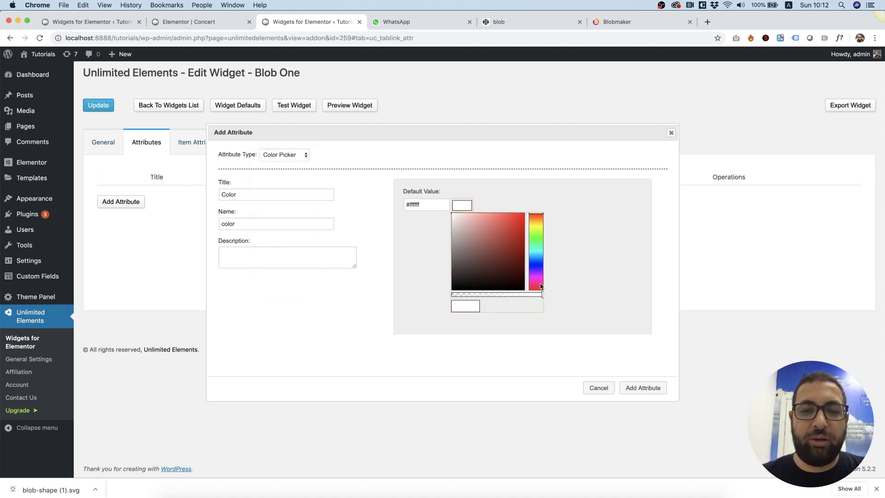
pyautogui.moveTo(541, 286); pyautogui.dragTo(534, 280)
pyautogui.moveTo(509, 253); pyautogui.dragTo(553, 207)
pyautogui.click(590, 184)
pyautogui.click(640, 386)
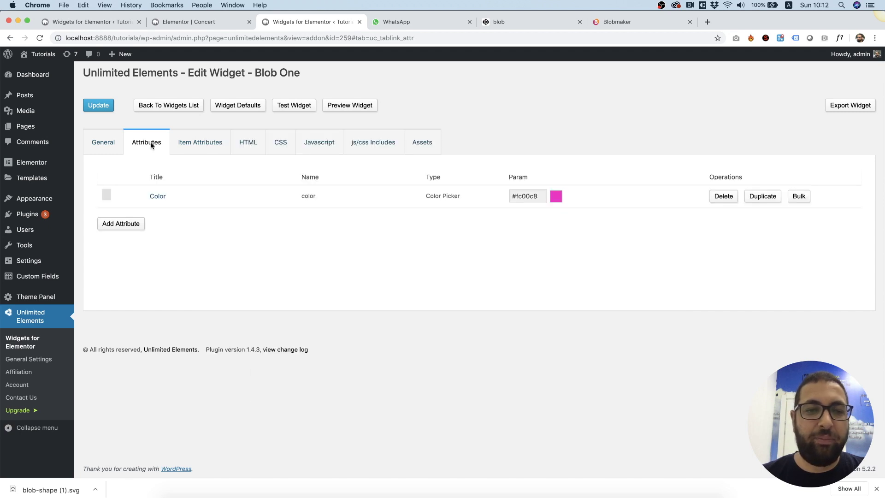
# Step: Replace the path fill #FE840E with {{color}}, save the widget, and go back to the Concert editor
pyautogui.click(249, 145)
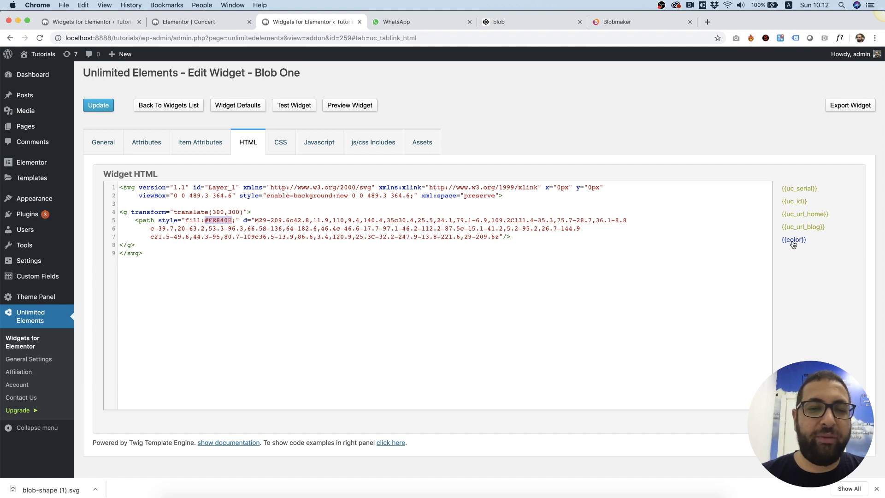
pyautogui.click(793, 241)
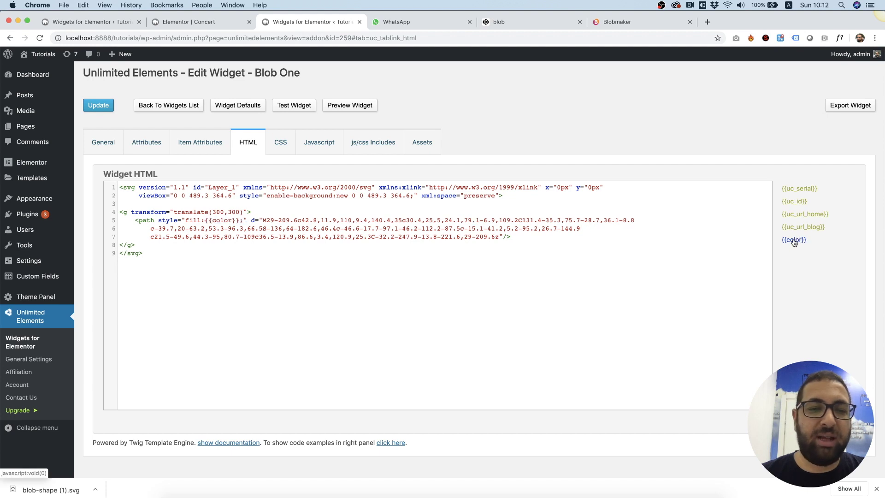
pyautogui.click(96, 104)
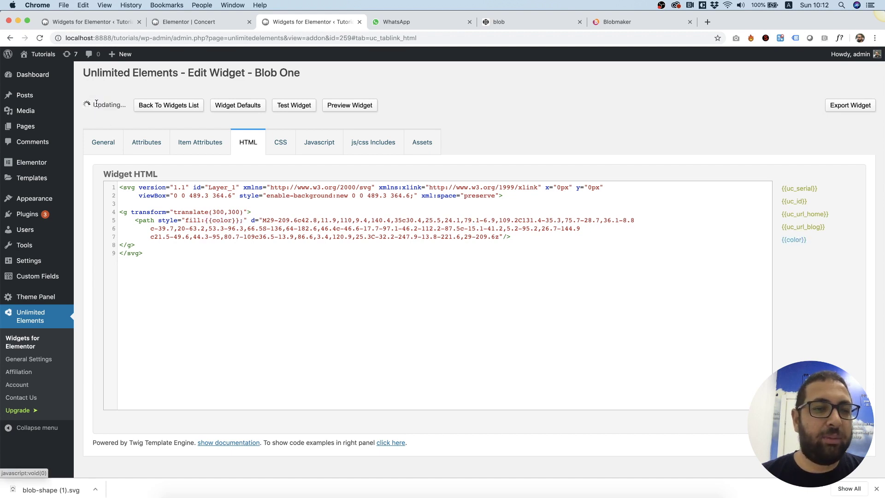
pyautogui.click(240, 24)
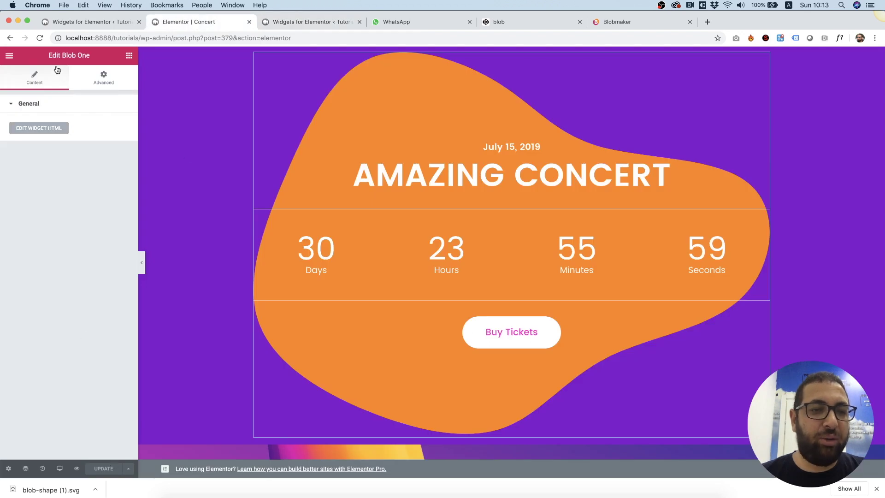
# Step: Reload the editor and recolour Blob One through red and purple, ending on blue #394eff
pyautogui.click(41, 41)
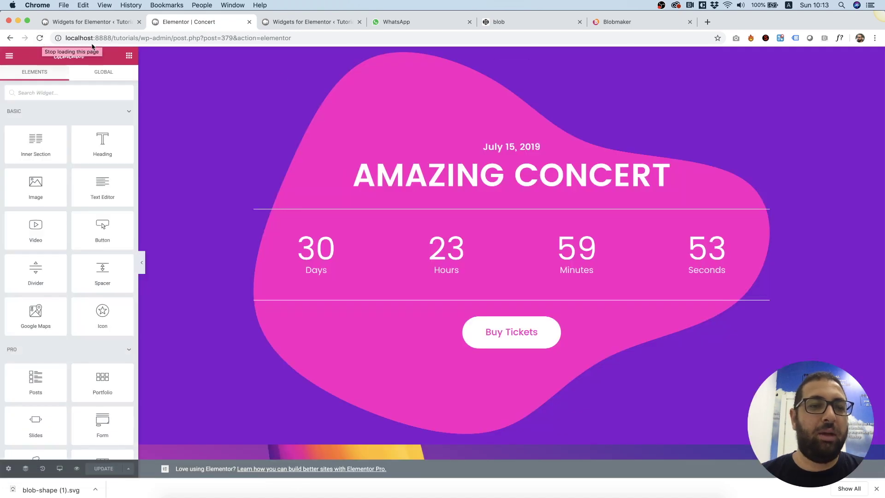
pyautogui.click(373, 409)
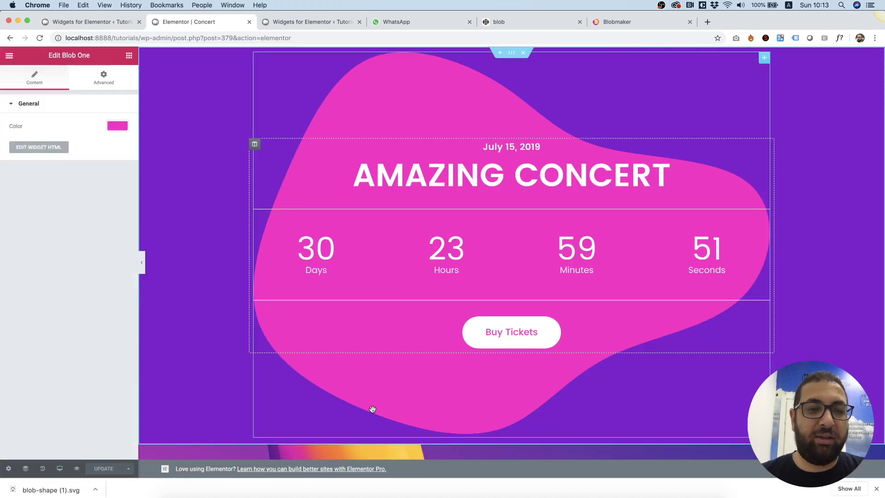
pyautogui.click(117, 127)
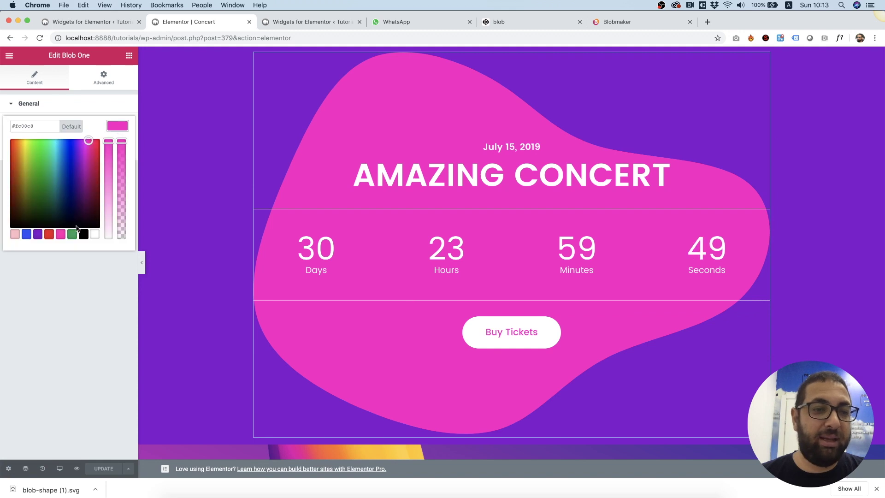
pyautogui.click(49, 235)
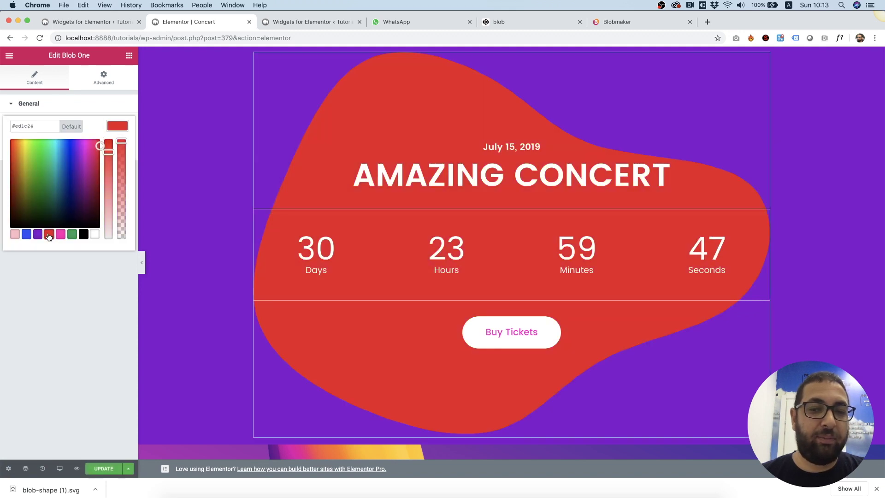
pyautogui.click(37, 234)
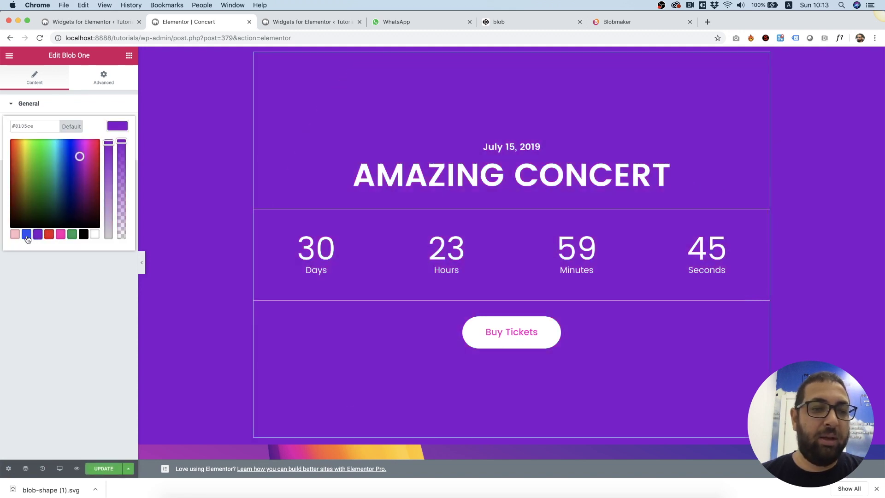
pyautogui.click(27, 235)
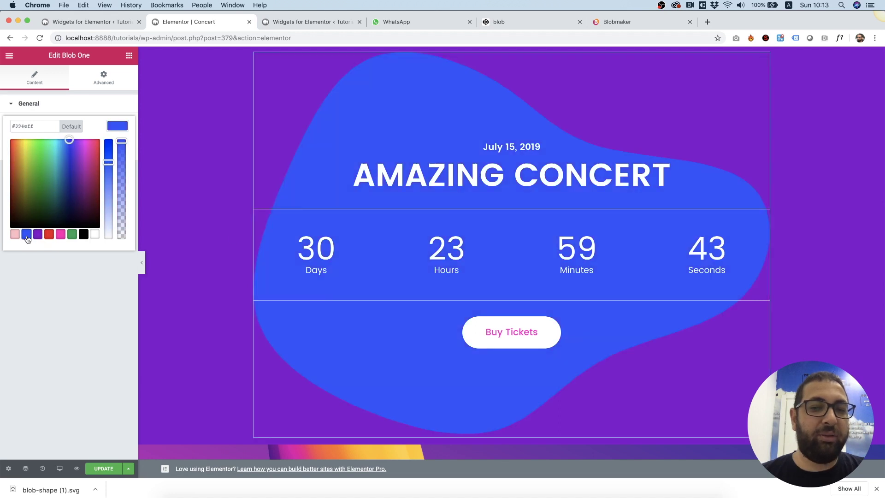